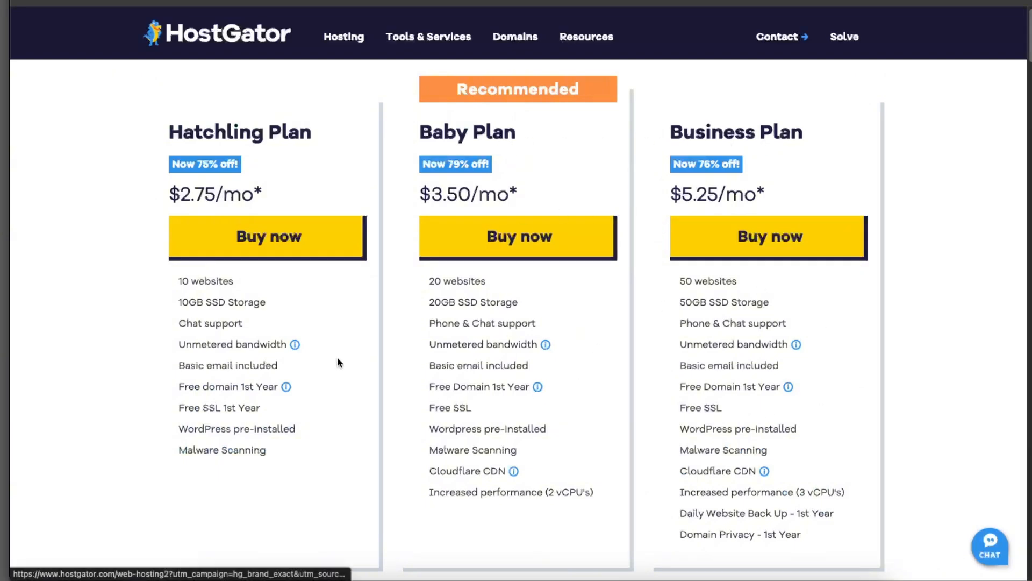
Choose the Baby Plan for purchase from the HostGator web hosting plans.
{"action": "left_click", "coordinate": [556, 239]}
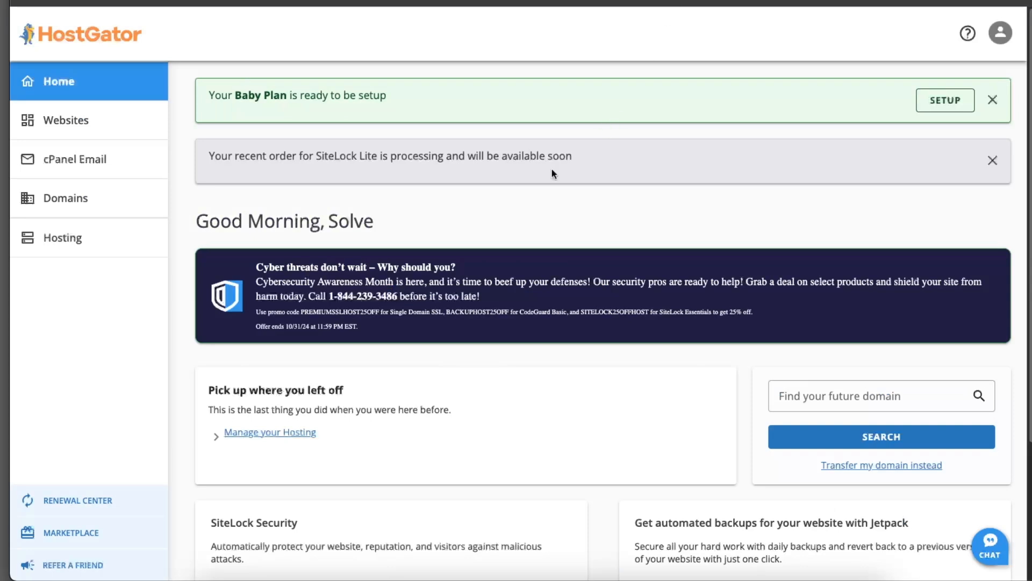
Open the settings of the solvestorm.online domain and review its overview, connections and advanced DNS records.
{"action": "left_click", "coordinate": [121, 207]}
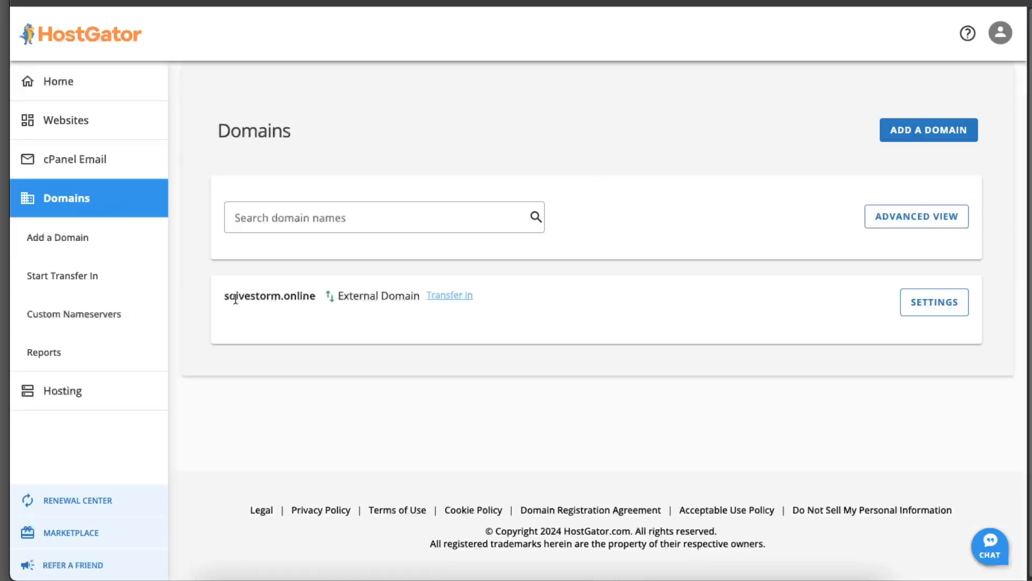
{"action": "left_click", "coordinate": [921, 130]}
{"action": "left_click_drag", "start_coordinate": [404, 296], "coordinate": [375, 297]}
{"action": "left_click", "coordinate": [375, 297]}
{"action": "left_click", "coordinate": [921, 305]}
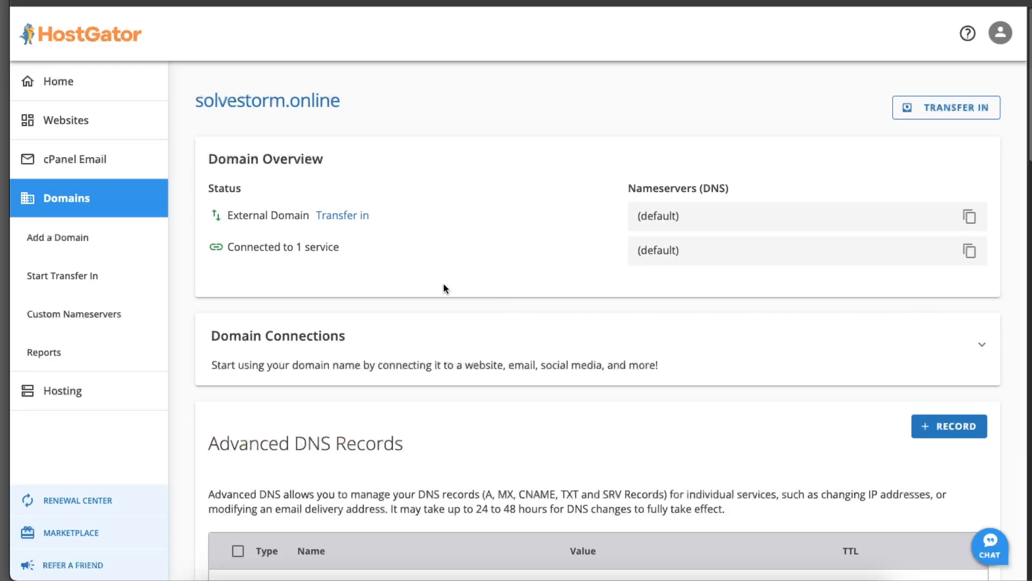
{"action": "scroll", "coordinate": [443, 288], "scroll_direction": "down", "scroll_amount": 6}
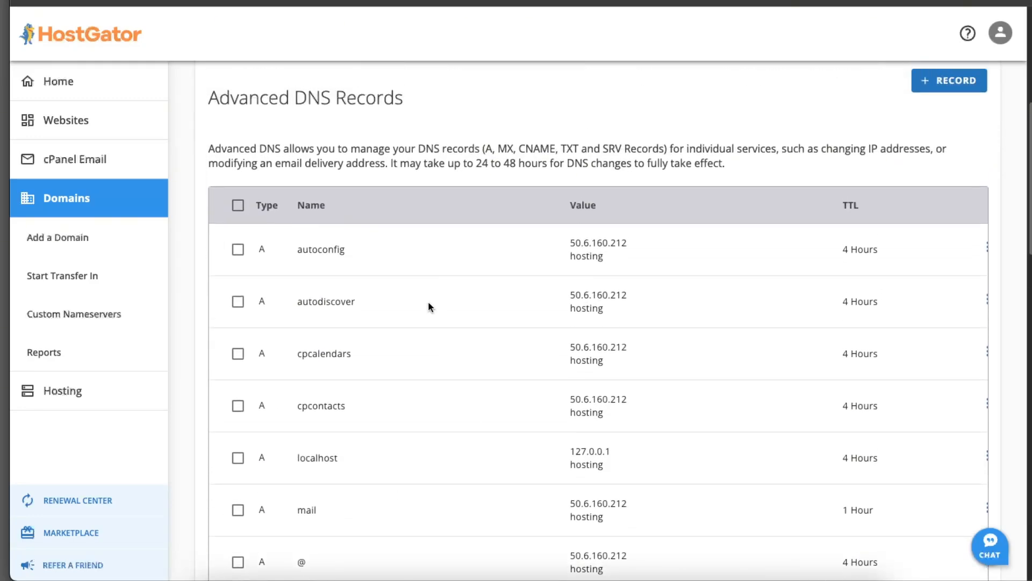
{"action": "scroll", "coordinate": [911, 339], "scroll_direction": "down", "scroll_amount": 20}
{"action": "scroll", "coordinate": [910, 338], "scroll_direction": "up", "scroll_amount": 20}
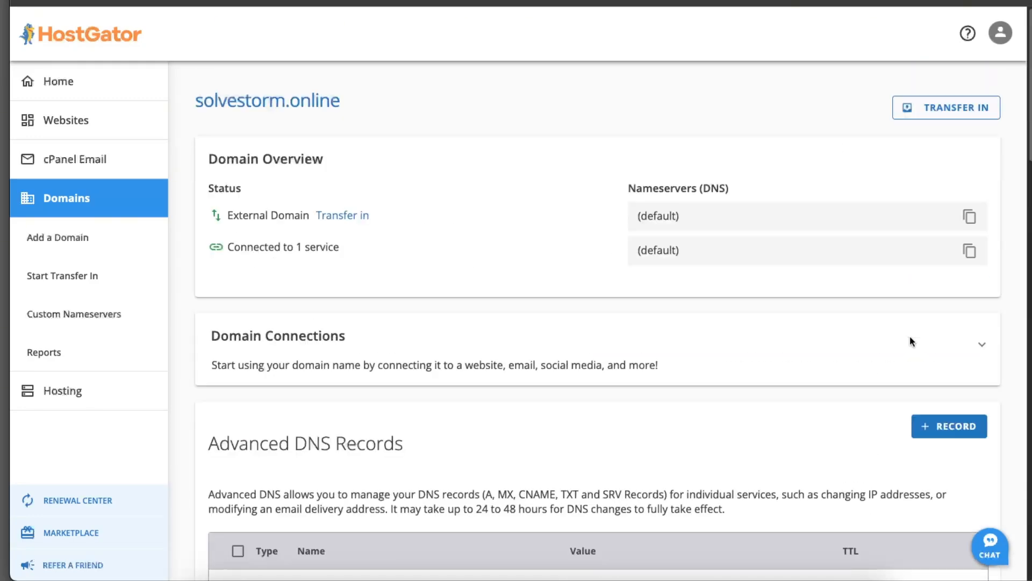
Find the solvestorm.online site among the account's websites and open it for editing in WordPress.
{"action": "left_click", "coordinate": [89, 210]}
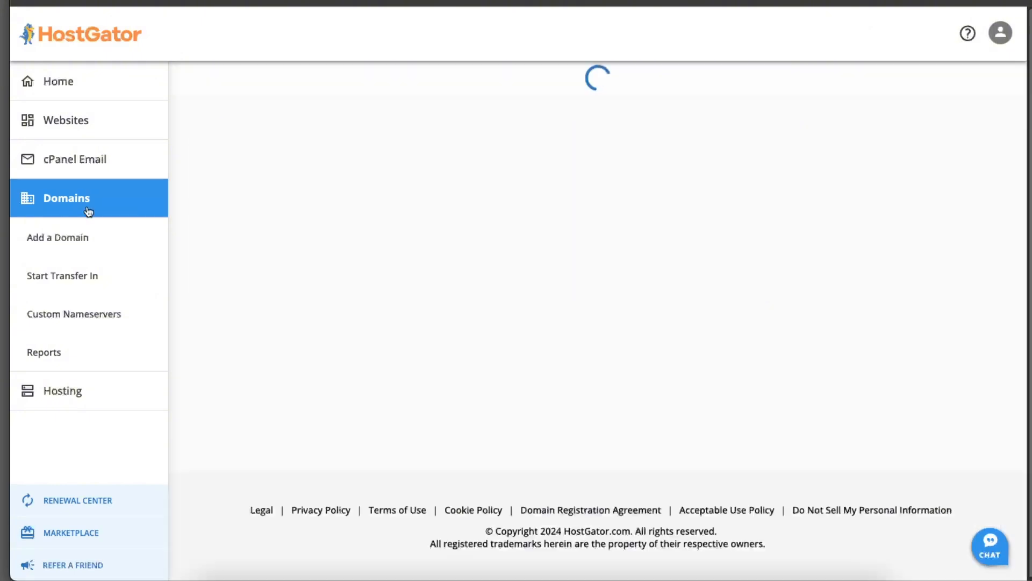
{"action": "left_click", "coordinate": [86, 117]}
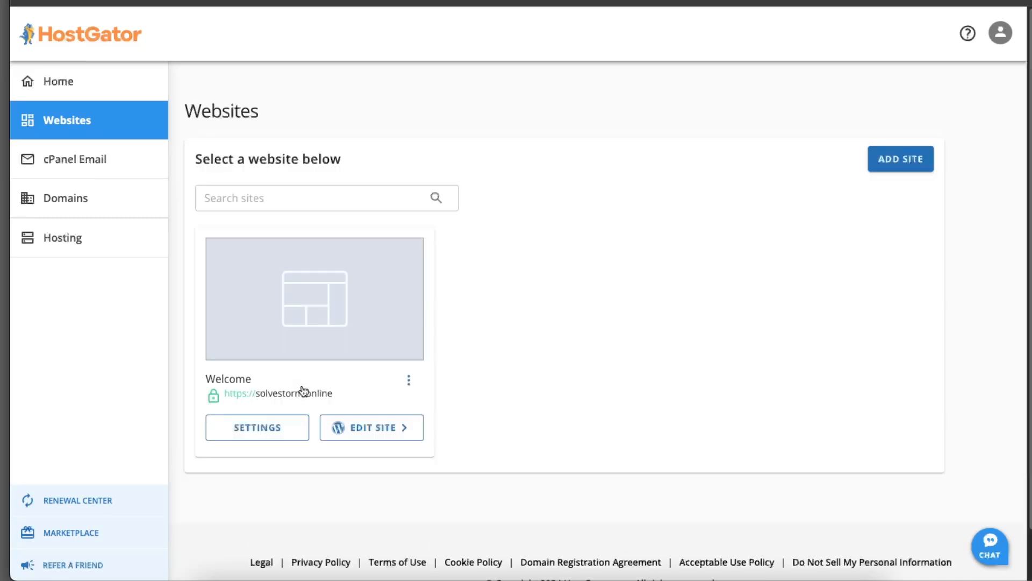
{"action": "left_click", "coordinate": [384, 433]}
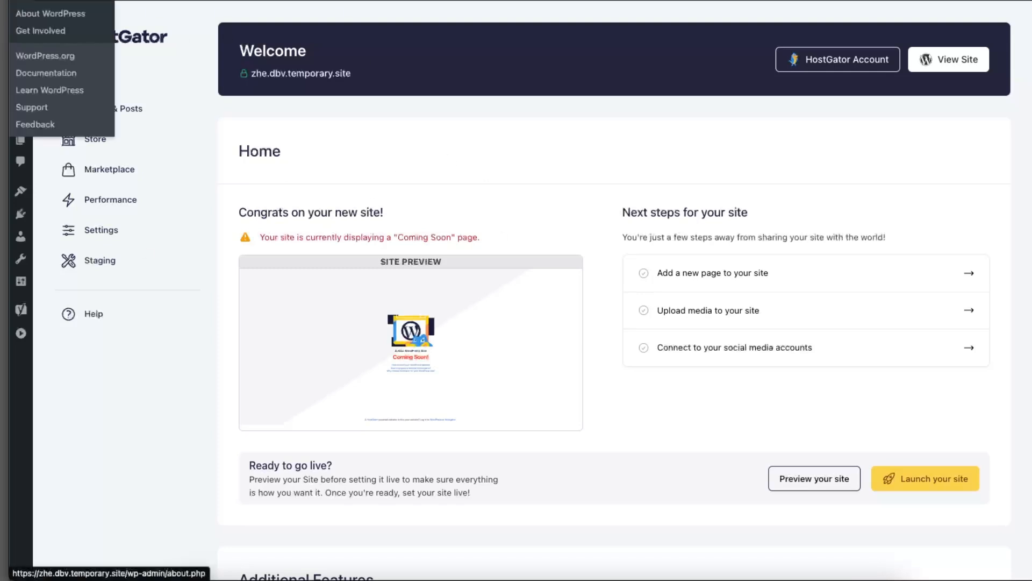
Set the site title to "Solve Storm" in the WordPress general settings.
{"action": "left_click", "coordinate": [37, 13]}
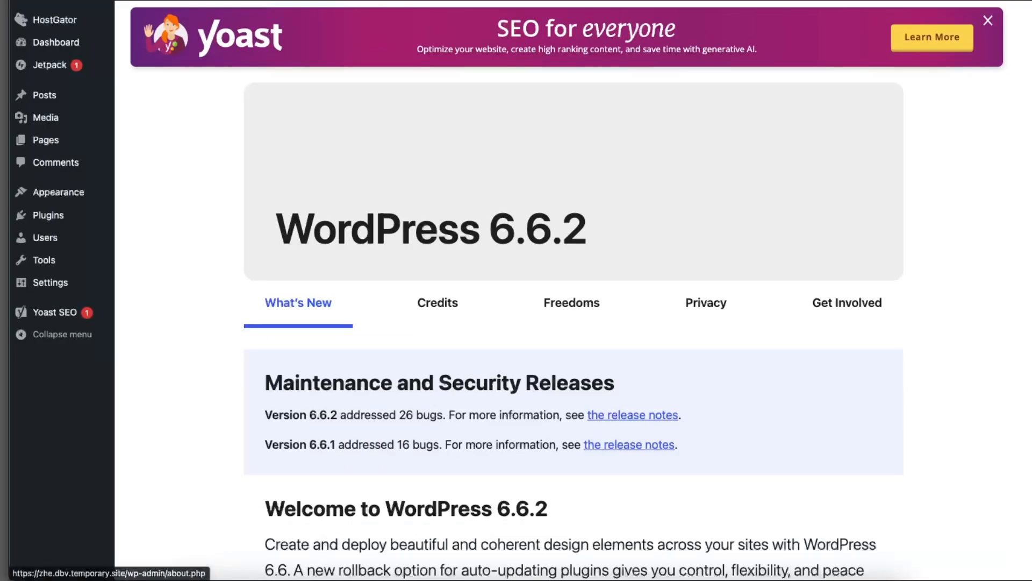
{"action": "left_click", "coordinate": [56, 42]}
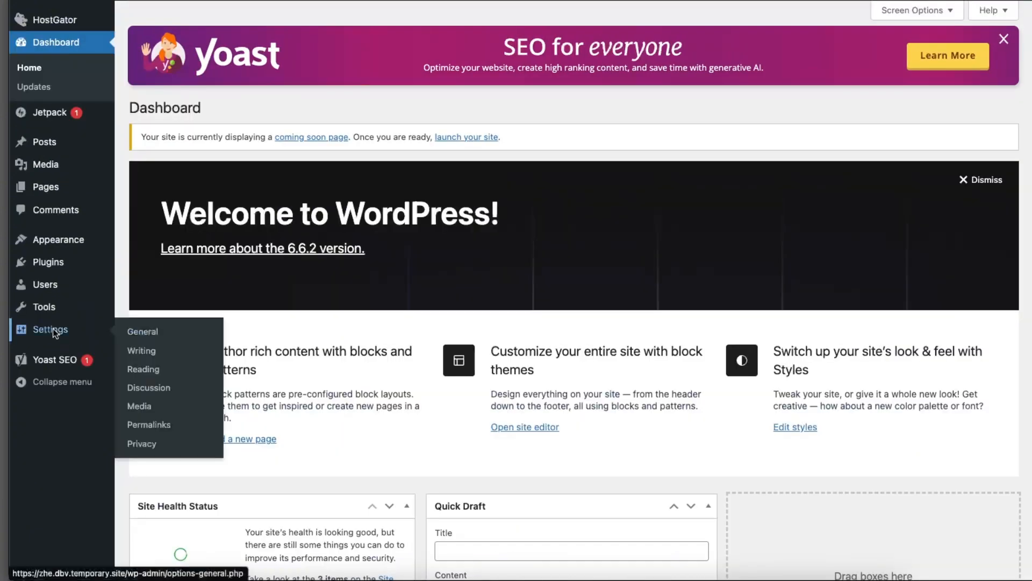
{"action": "left_click", "coordinate": [53, 329]}
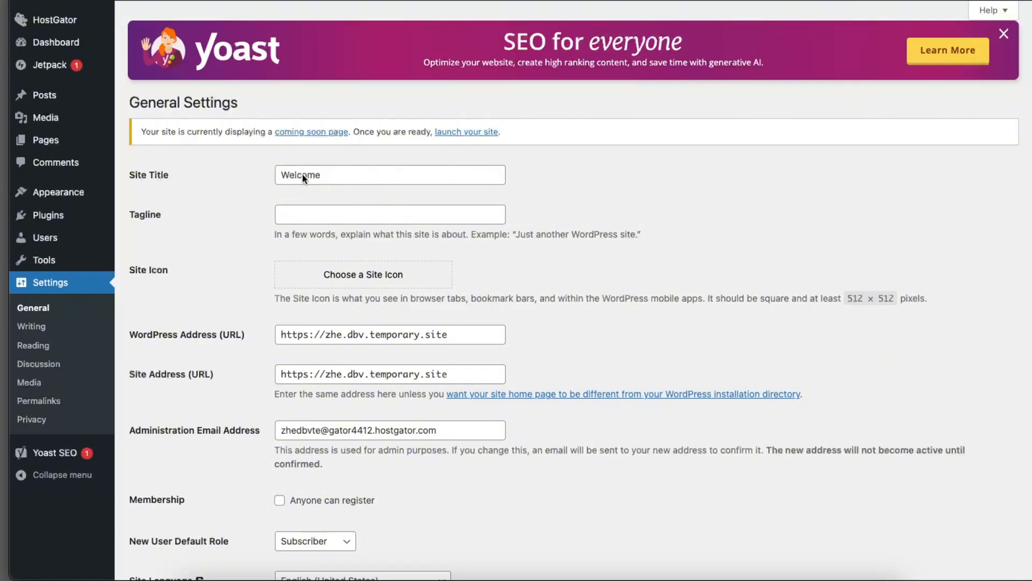
{"action": "type", "text": "Solve Storm"}
Set the SOLVE.png image as the site icon, keeping the full image in the crop, and save the general settings.
{"action": "left_click", "coordinate": [394, 274]}
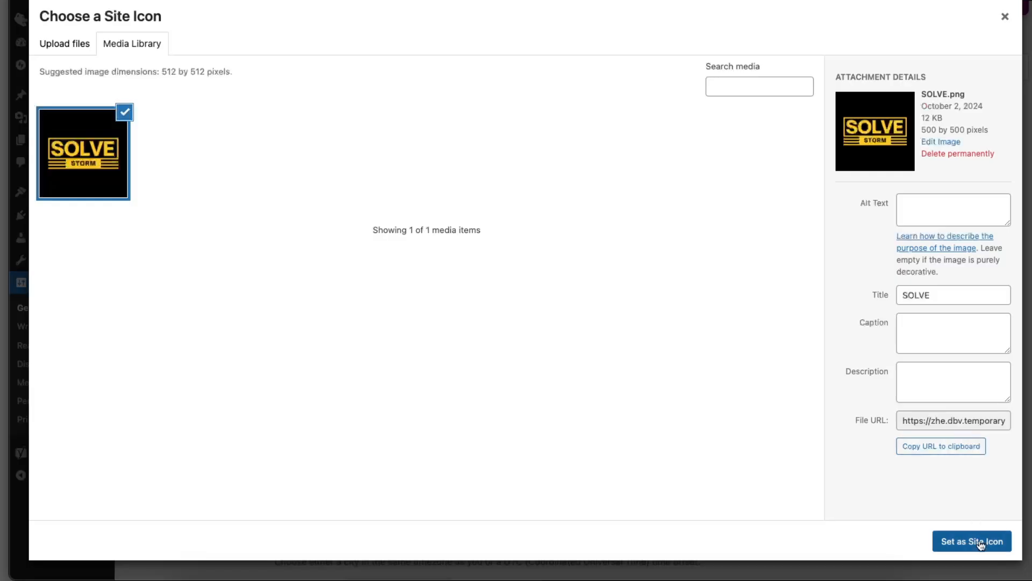
{"action": "left_click", "coordinate": [980, 543]}
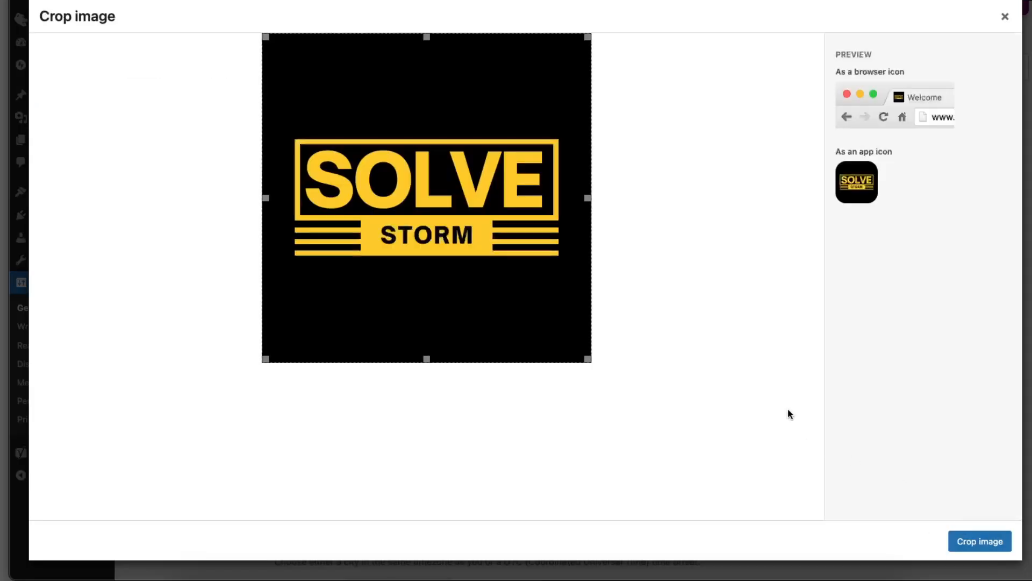
{"action": "left_click", "coordinate": [976, 543]}
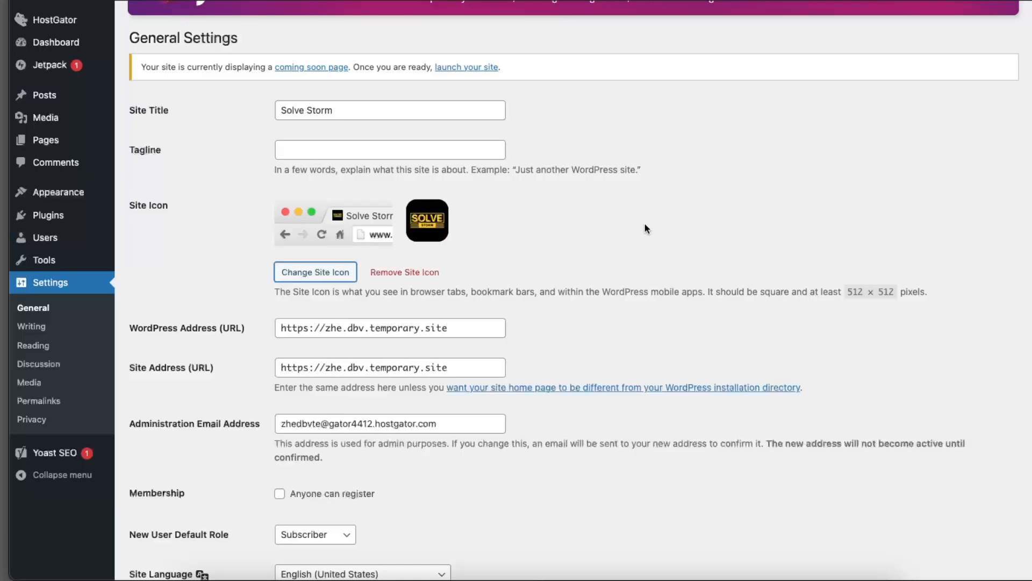
{"action": "scroll", "coordinate": [243, 241], "scroll_direction": "down", "scroll_amount": 15}
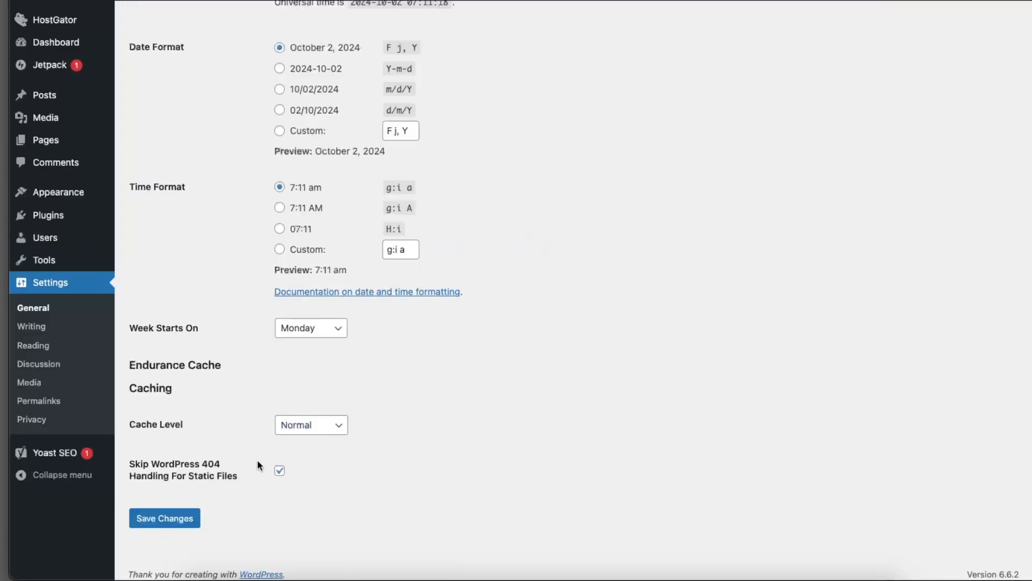
{"action": "left_click", "coordinate": [172, 520]}
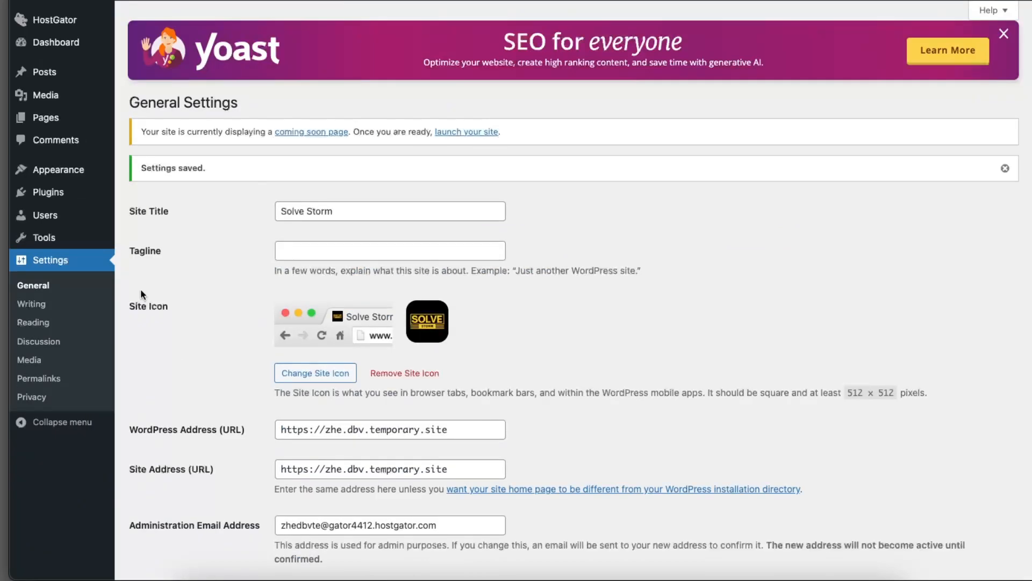
Open the WordPress themes overview and examine the installed themes and the ways to add or upload new ones.
{"action": "mouse_move", "coordinate": [83, 171]}
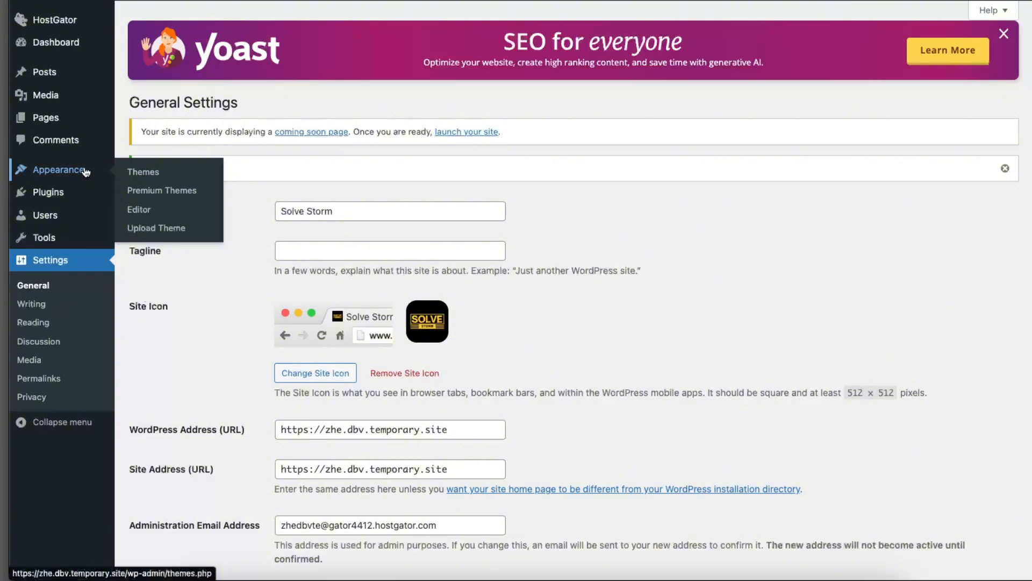
{"action": "left_click", "coordinate": [85, 171]}
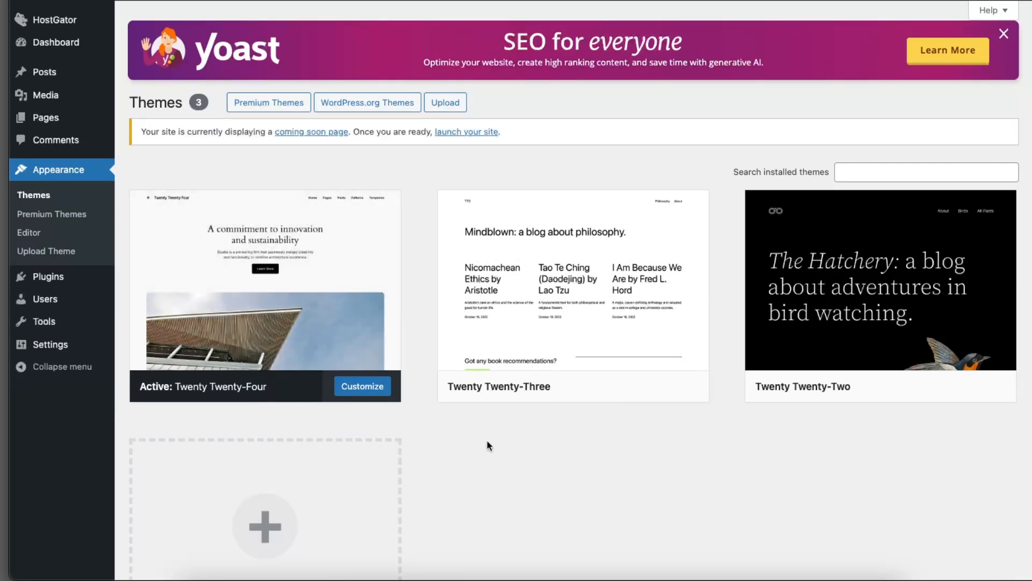
{"action": "scroll", "coordinate": [352, 328], "scroll_direction": "down", "scroll_amount": 2}
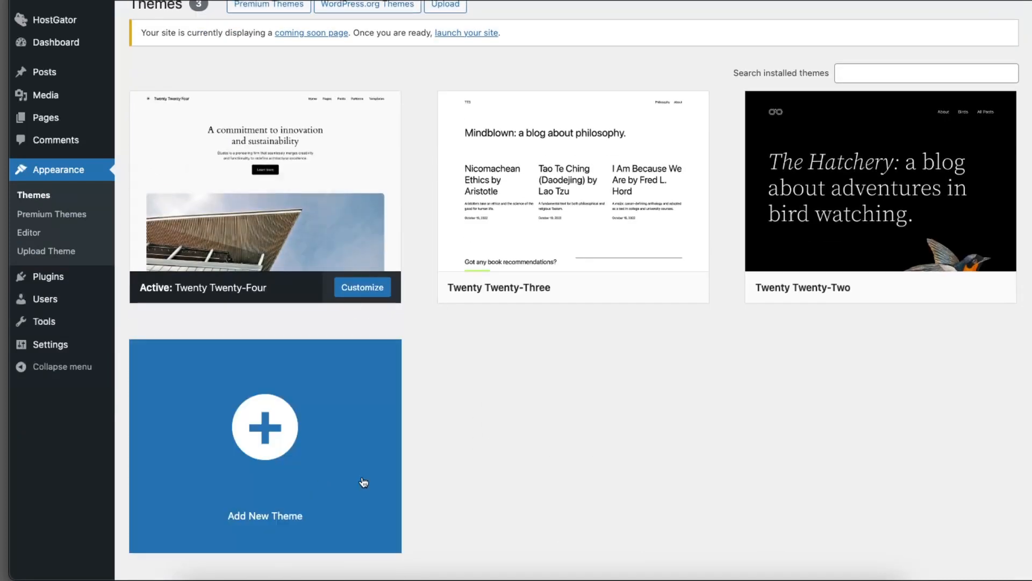
{"action": "scroll", "coordinate": [301, 468], "scroll_direction": "up", "scroll_amount": 1}
{"action": "scroll", "coordinate": [301, 467], "scroll_direction": "up", "scroll_amount": 2}
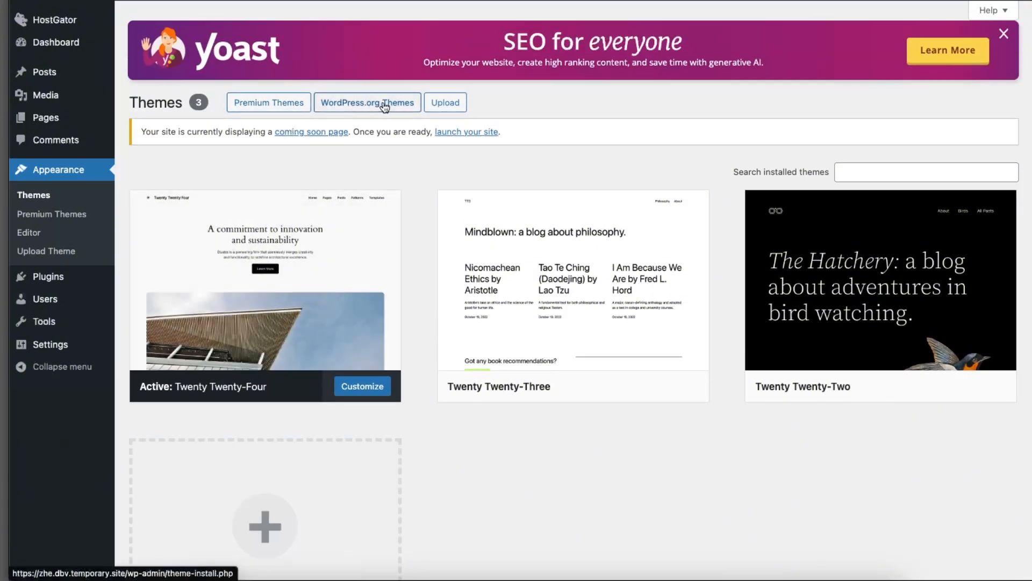
{"action": "left_click", "coordinate": [441, 102]}
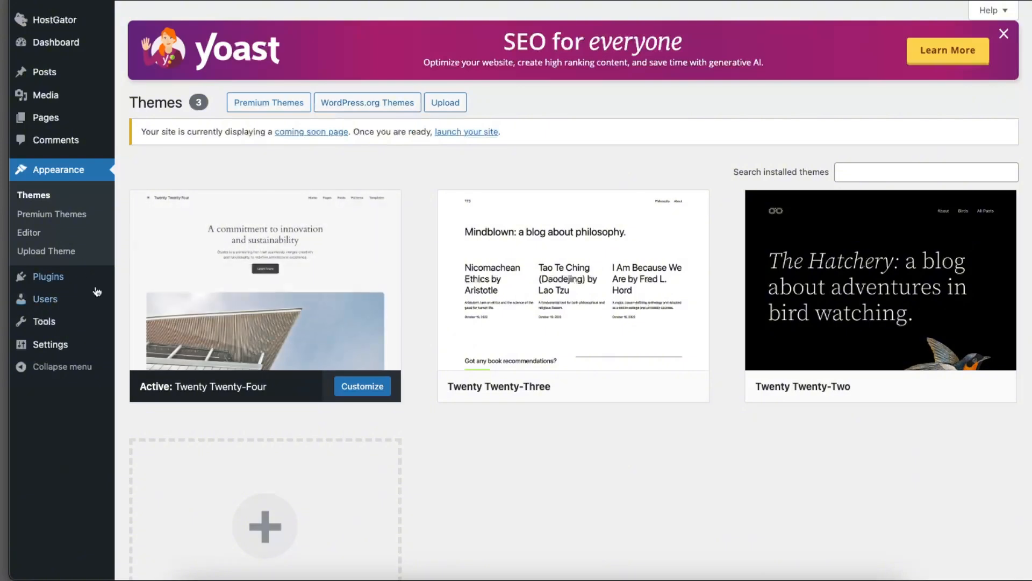
Look over the installed plugins and search the plugins available to add for "starter".
{"action": "mouse_move", "coordinate": [66, 284]}
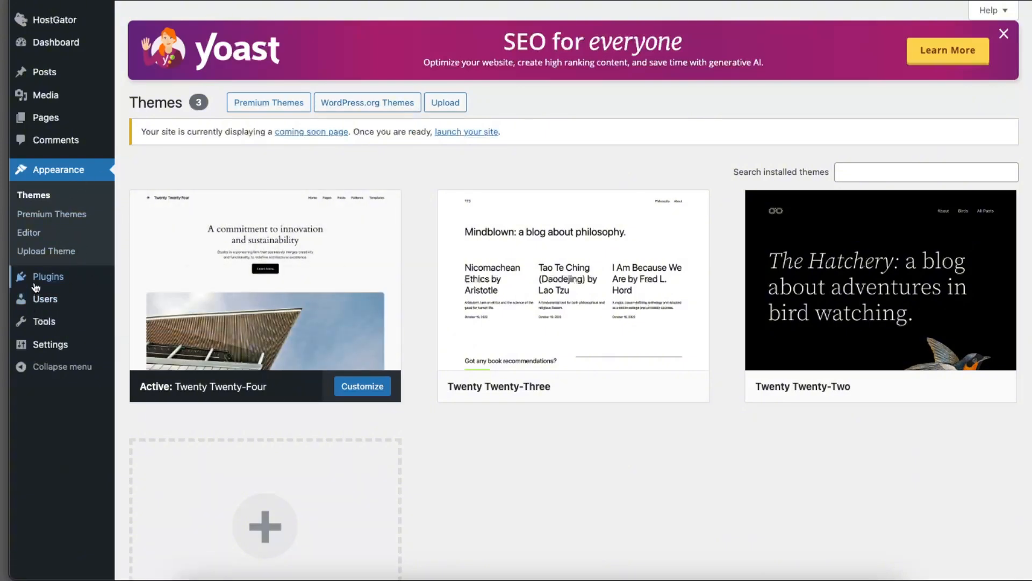
{"action": "left_click", "coordinate": [36, 280]}
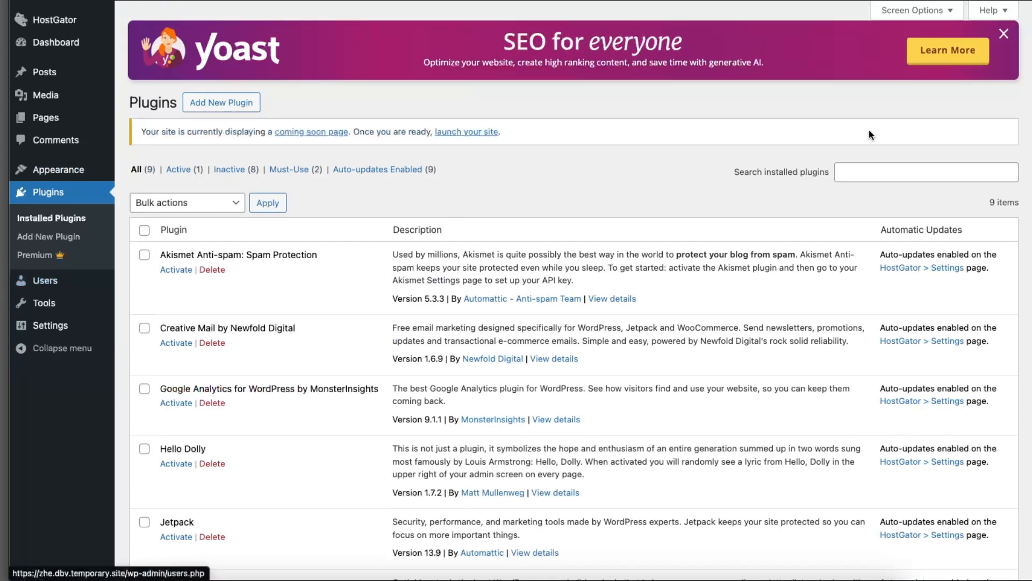
{"action": "scroll", "coordinate": [324, 432], "scroll_direction": "down", "scroll_amount": 6}
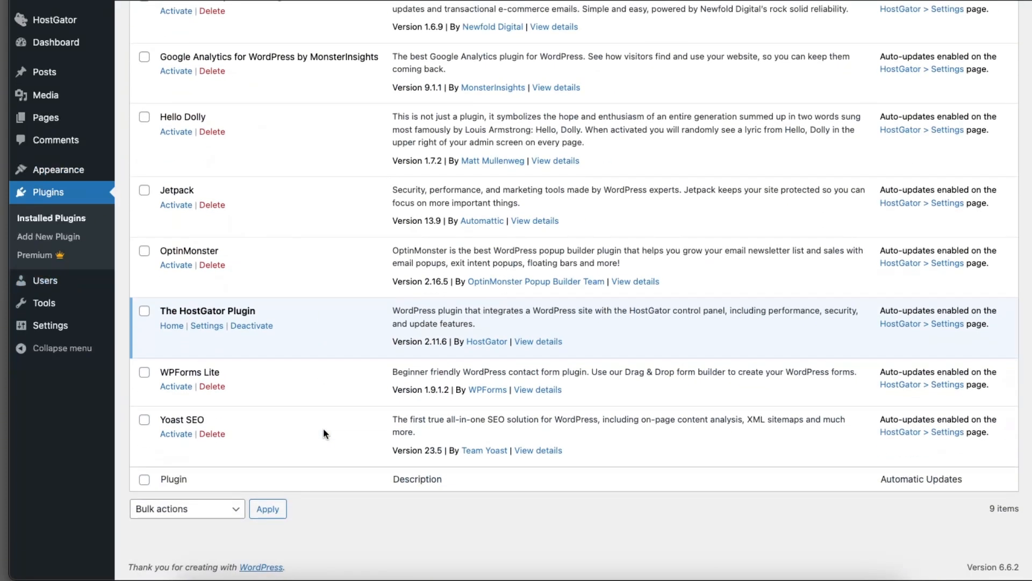
{"action": "scroll", "coordinate": [324, 428], "scroll_direction": "up", "scroll_amount": 6}
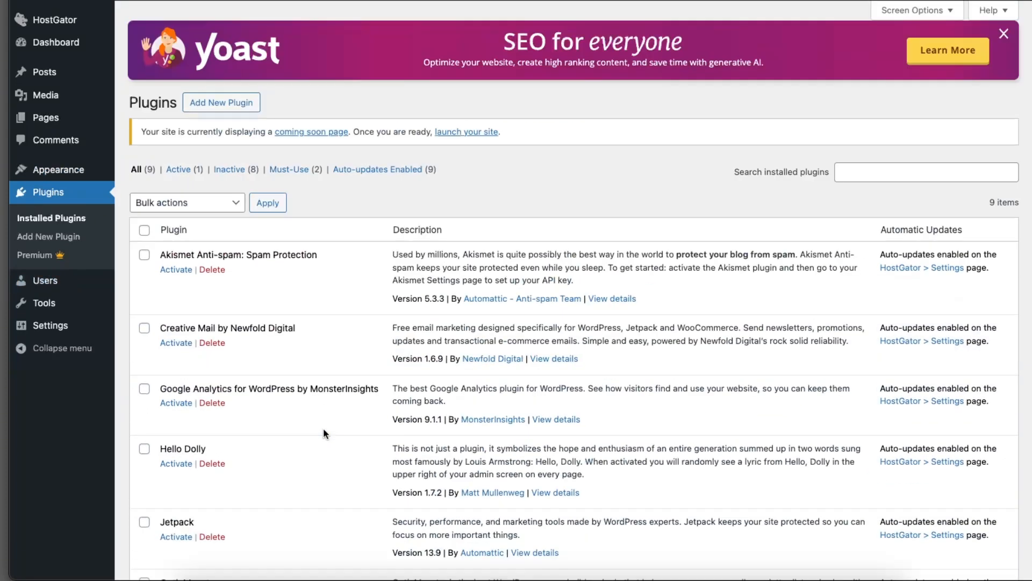
{"action": "left_click", "coordinate": [217, 102]}
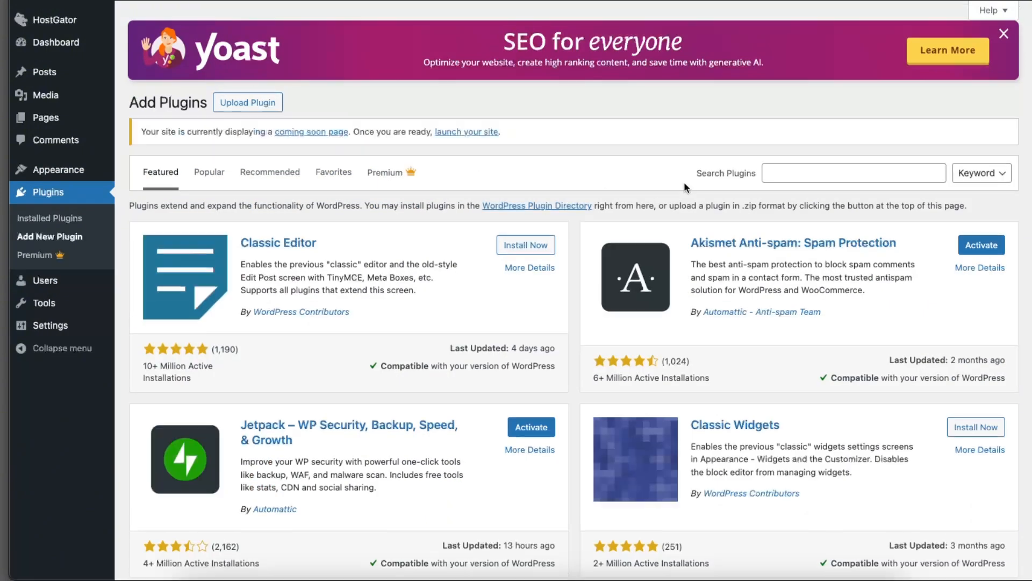
{"action": "left_click", "coordinate": [764, 173]}
{"action": "type", "text": "starter"}
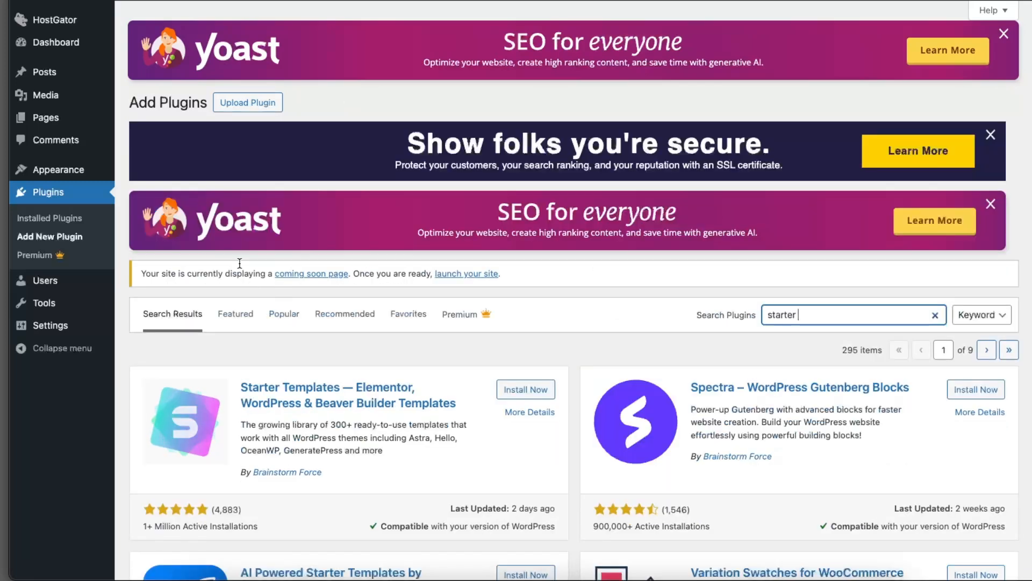
Install and activate the "Starter Templates — Elementor, WordPress & Beaver Builder Templates" plugin.
{"action": "scroll", "coordinate": [360, 421], "scroll_direction": "down", "scroll_amount": 2}
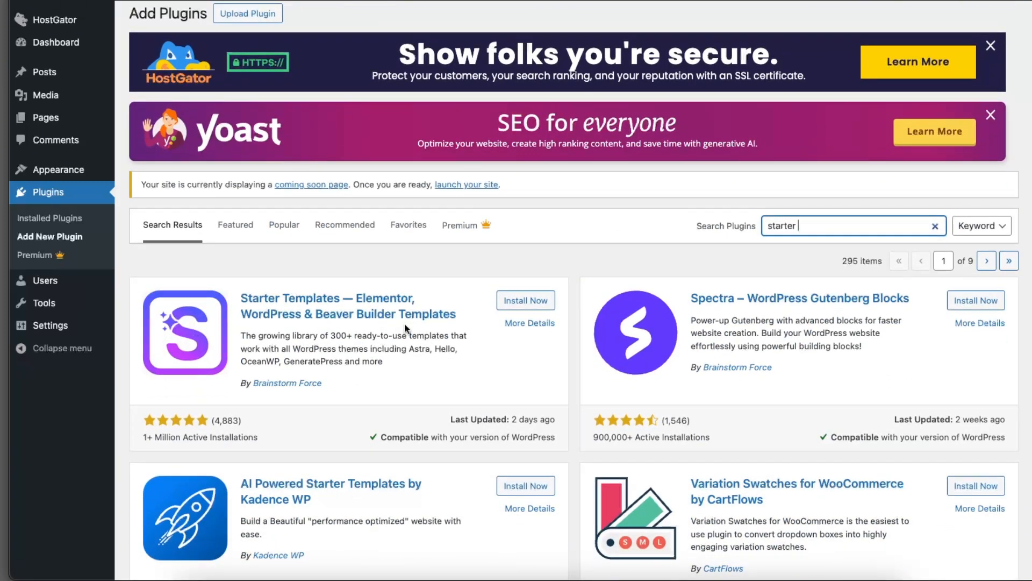
{"action": "left_click", "coordinate": [525, 301]}
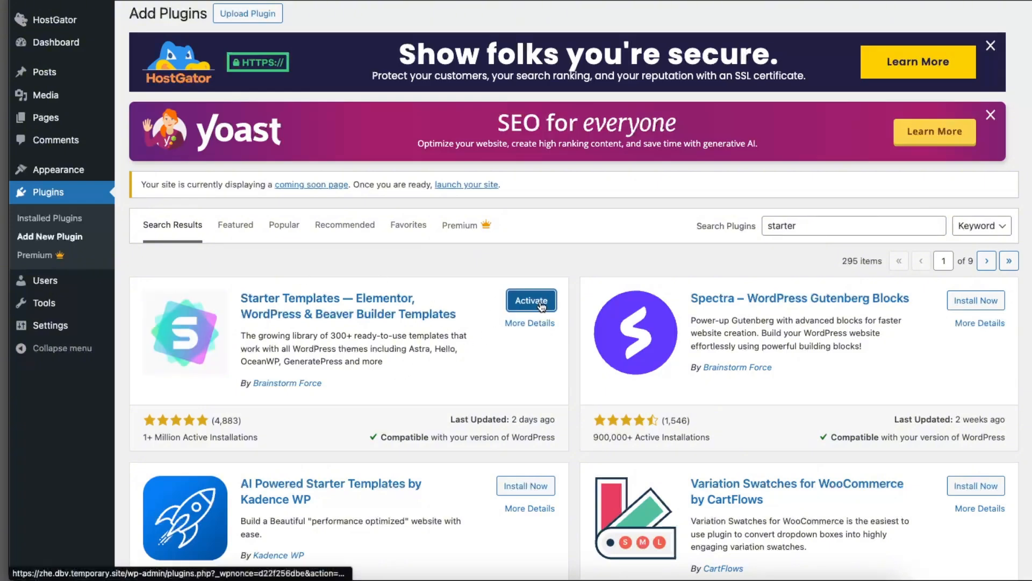
{"action": "left_click", "coordinate": [540, 303]}
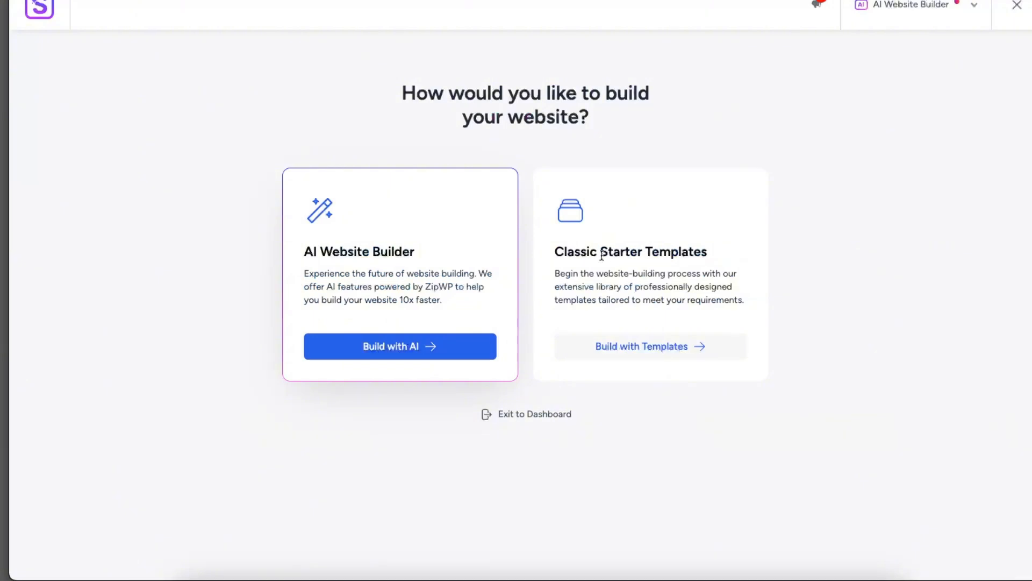
Review the AI and classic template building options and the list of available page builders without choosing one.
{"action": "left_click_drag", "start_coordinate": [563, 253], "coordinate": [719, 257]}
{"action": "left_click", "coordinate": [718, 255]}
{"action": "left_click", "coordinate": [970, 12]}
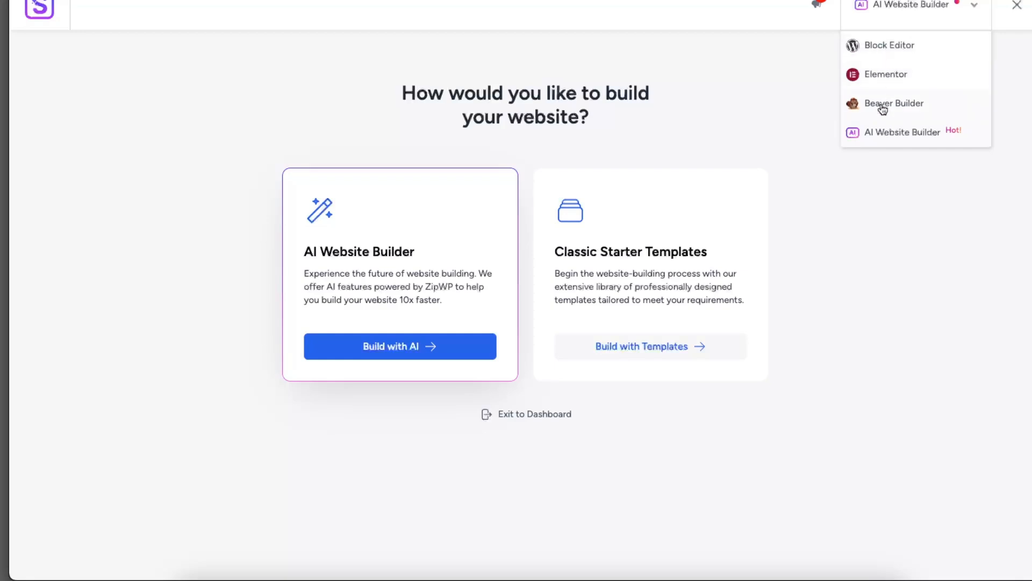
{"action": "left_click", "coordinate": [860, 190]}
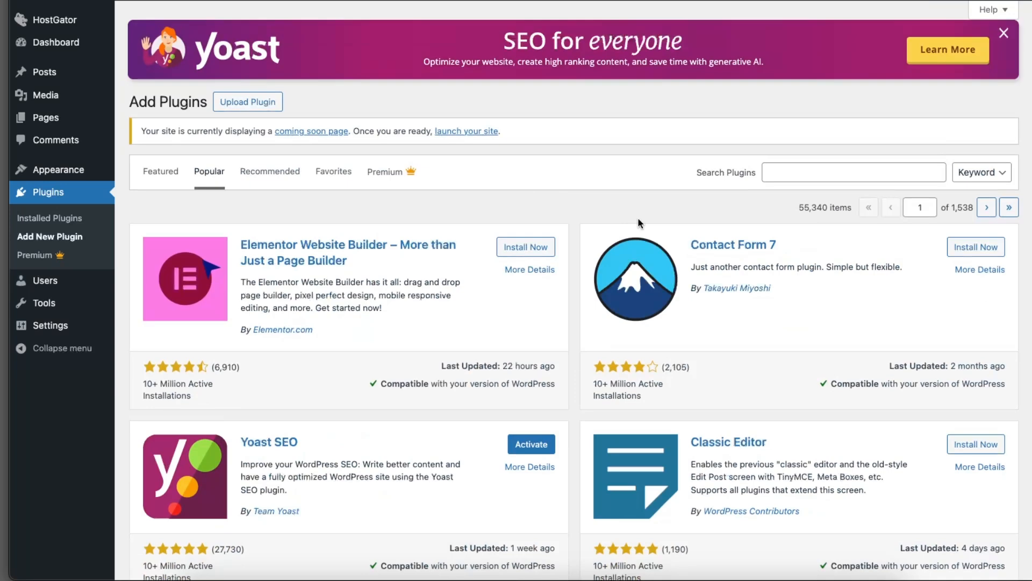
Browse the popular WordPress plugins available to add, from the page builders to the caching and security plugins.
{"action": "scroll", "coordinate": [638, 217], "scroll_direction": "down", "scroll_amount": 2}
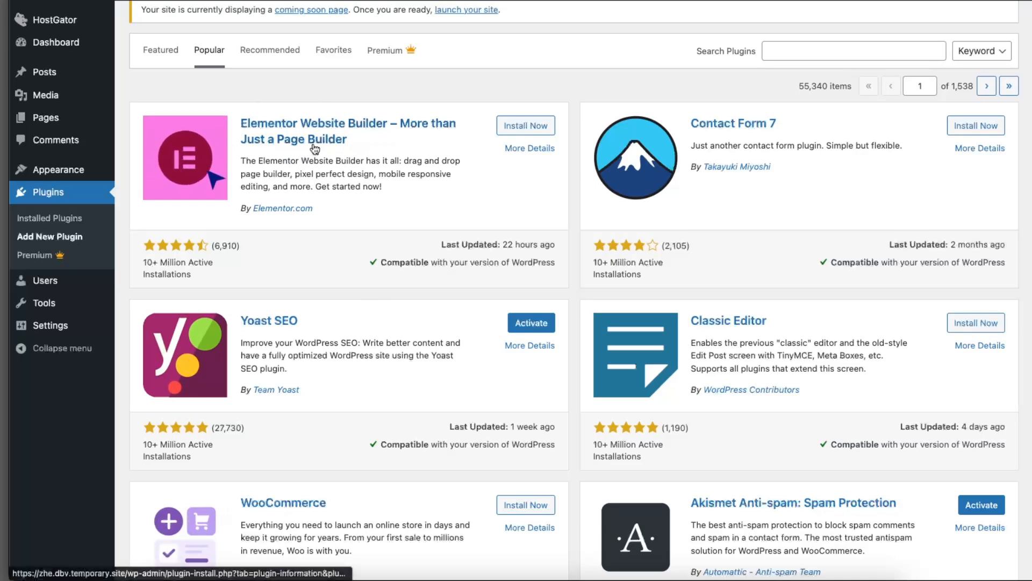
{"action": "scroll", "coordinate": [298, 183], "scroll_direction": "down", "scroll_amount": 9}
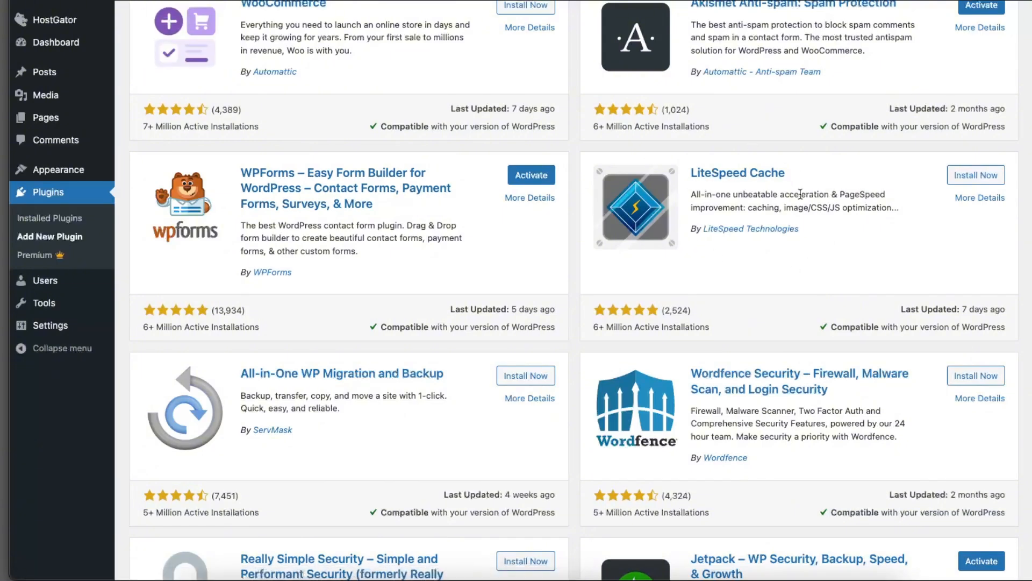
{"action": "scroll", "coordinate": [805, 233], "scroll_direction": "down", "scroll_amount": 1}
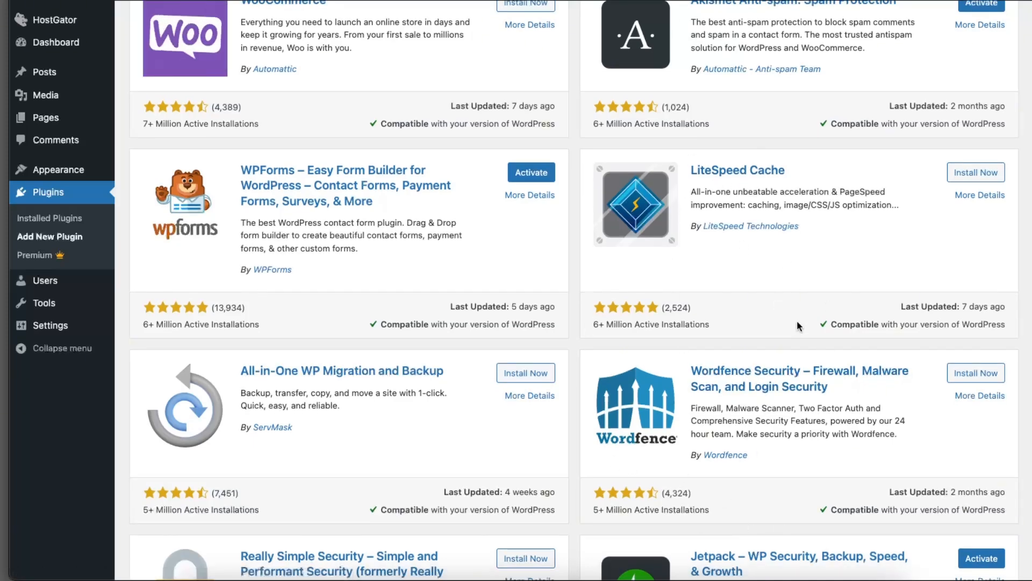
Install the Wordfence Security, LiteSpeed Cache and UpdraftPlus: WP Backup & Migration plugins from the popular plugins.
{"action": "scroll", "coordinate": [797, 320], "scroll_direction": "down", "scroll_amount": 6}
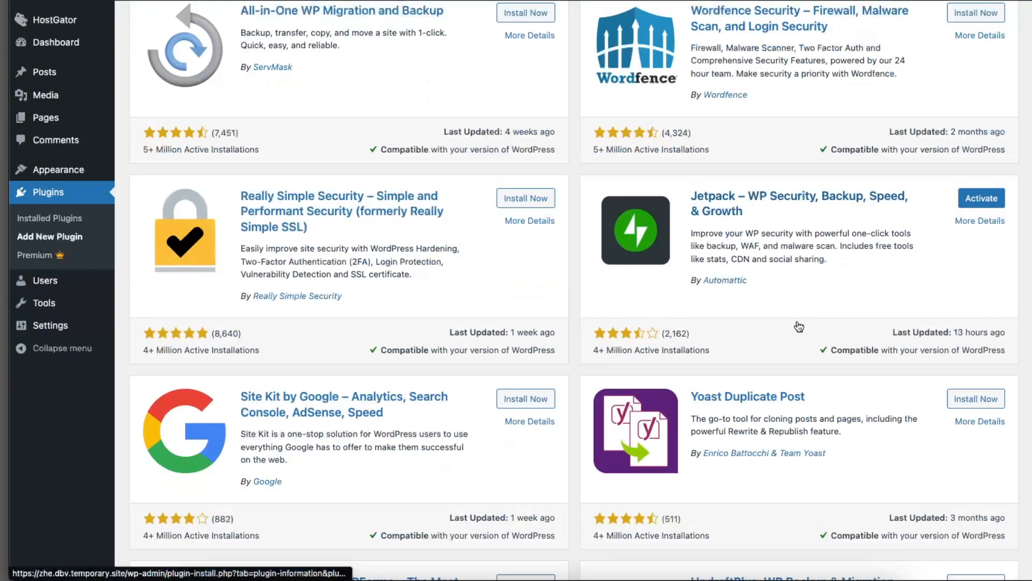
{"action": "scroll", "coordinate": [799, 327], "scroll_direction": "up", "scroll_amount": 5}
{"action": "left_click", "coordinate": [976, 293]}
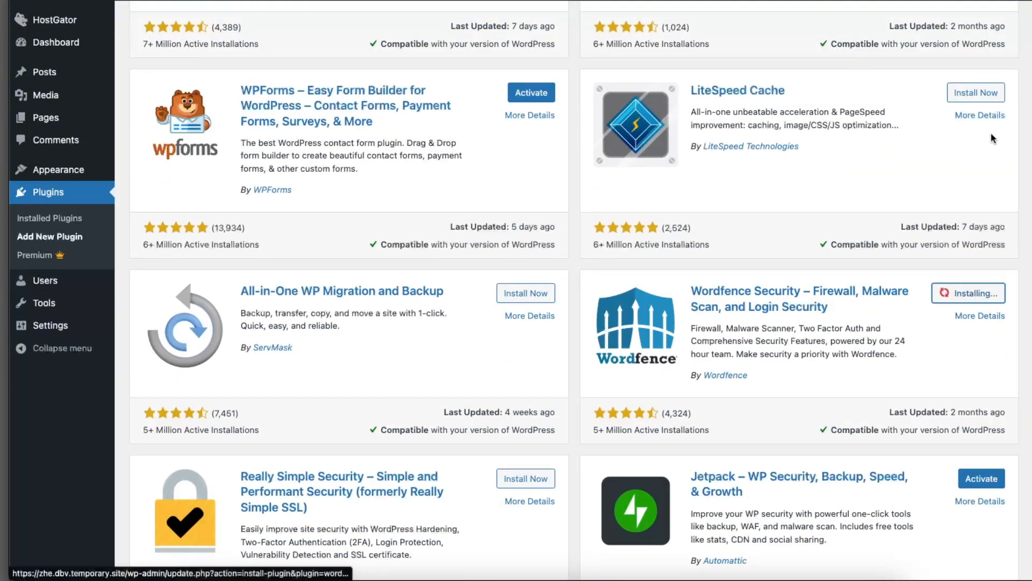
{"action": "left_click", "coordinate": [977, 92]}
{"action": "scroll", "coordinate": [466, 325], "scroll_direction": "down", "scroll_amount": 11}
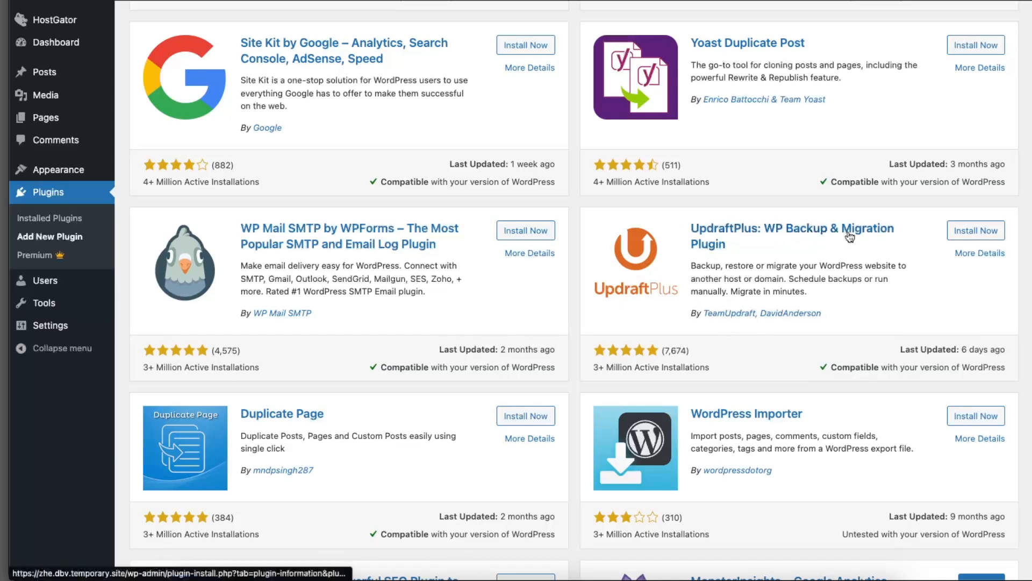
{"action": "left_click", "coordinate": [975, 231]}
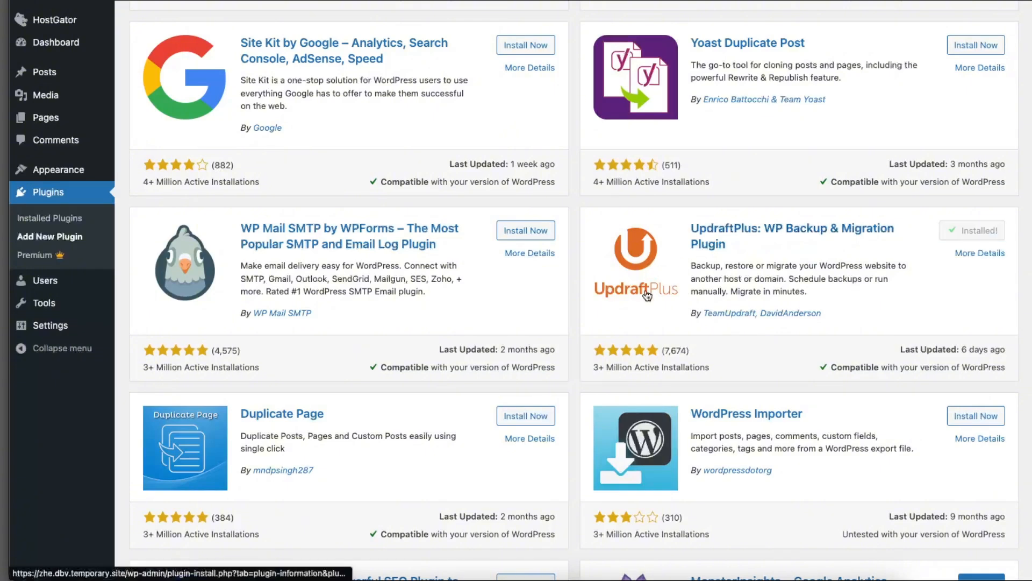
Browse the remaining popular plugins, from the SEO and analytics plugins to the code snippet and custom field plugins.
{"action": "scroll", "coordinate": [612, 288], "scroll_direction": "down", "scroll_amount": 5}
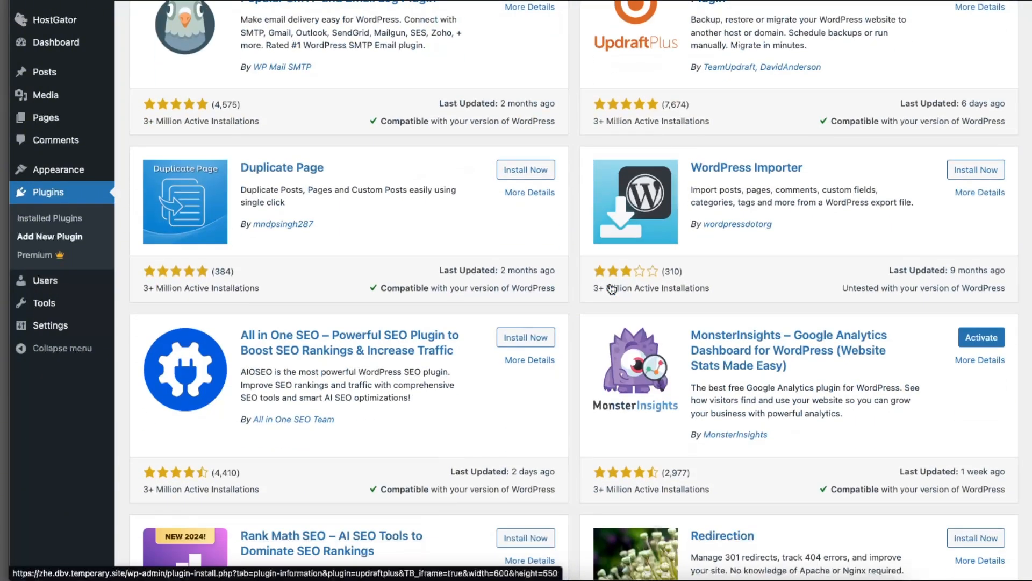
{"action": "scroll", "coordinate": [612, 288], "scroll_direction": "down", "scroll_amount": 2}
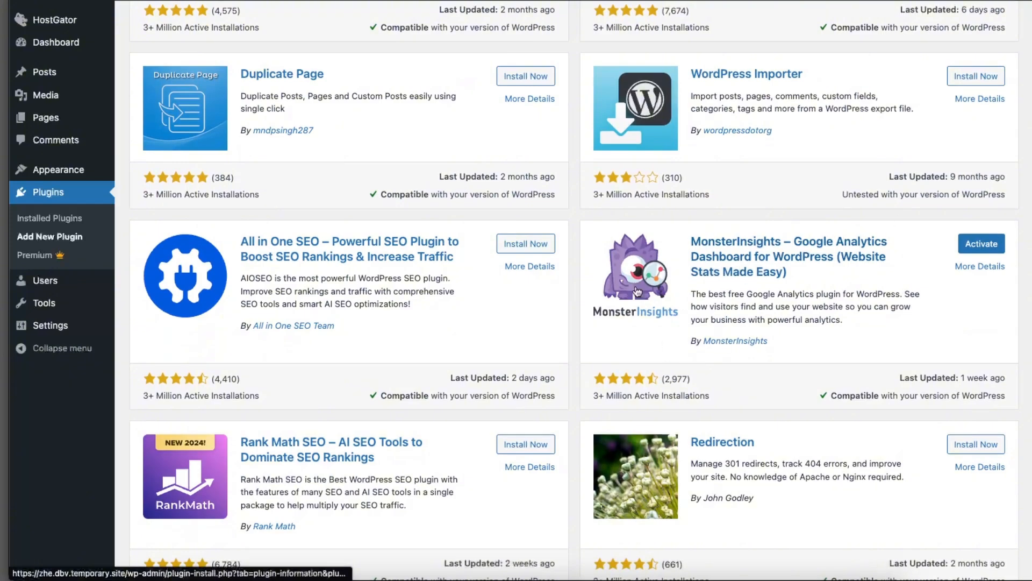
{"action": "scroll", "coordinate": [650, 292], "scroll_direction": "down", "scroll_amount": 6}
{"action": "scroll", "coordinate": [650, 293], "scroll_direction": "down", "scroll_amount": 3}
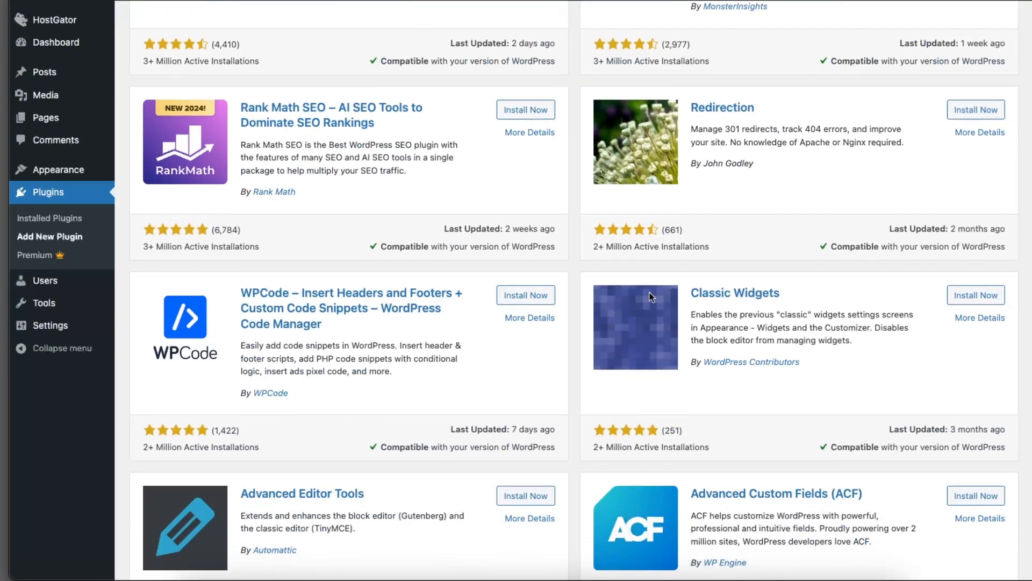
{"action": "scroll", "coordinate": [652, 298], "scroll_direction": "down", "scroll_amount": 6}
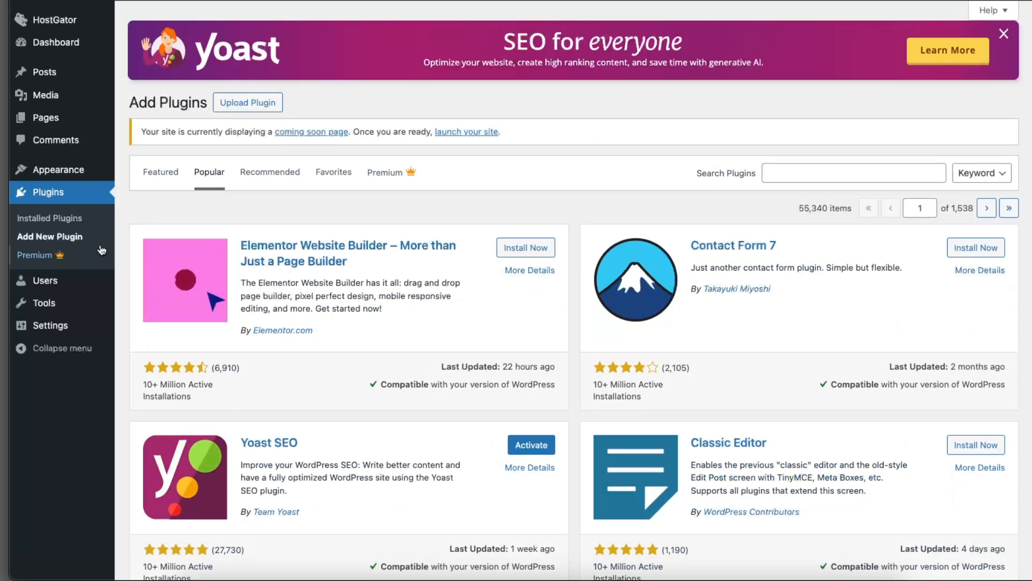
Activate the Wordfence Security plugin from the list of installed plugins and read its licence registration prompt.
{"action": "left_click", "coordinate": [60, 222]}
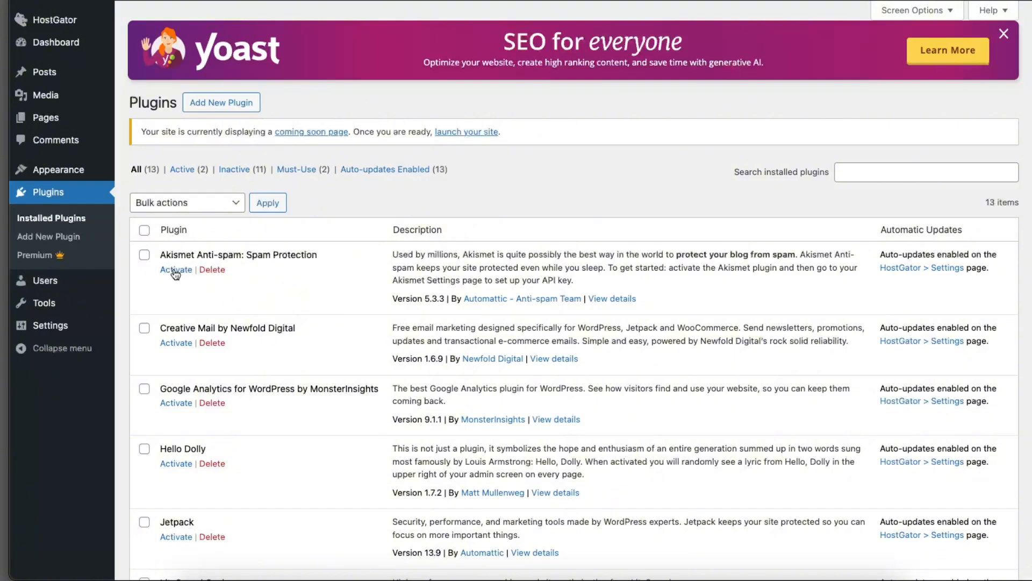
{"action": "scroll", "coordinate": [177, 400], "scroll_direction": "down", "scroll_amount": 10}
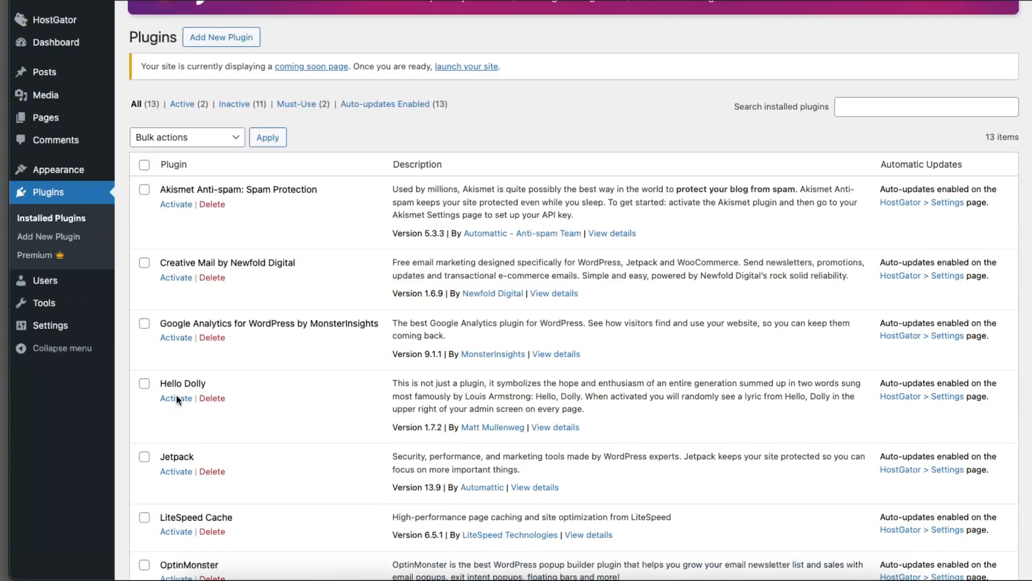
{"action": "scroll", "coordinate": [183, 383], "scroll_direction": "down", "scroll_amount": 2}
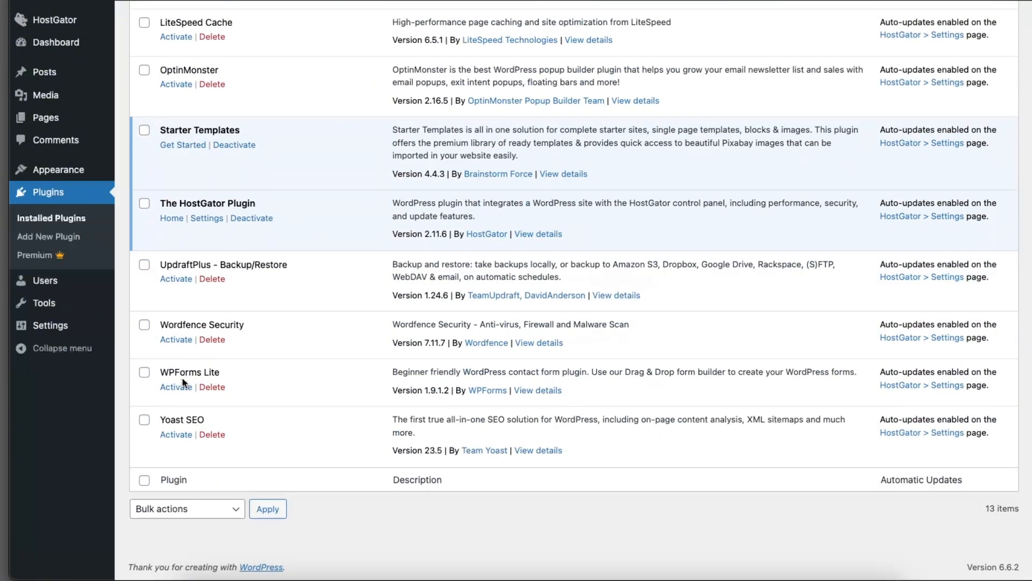
{"action": "left_click", "coordinate": [175, 343]}
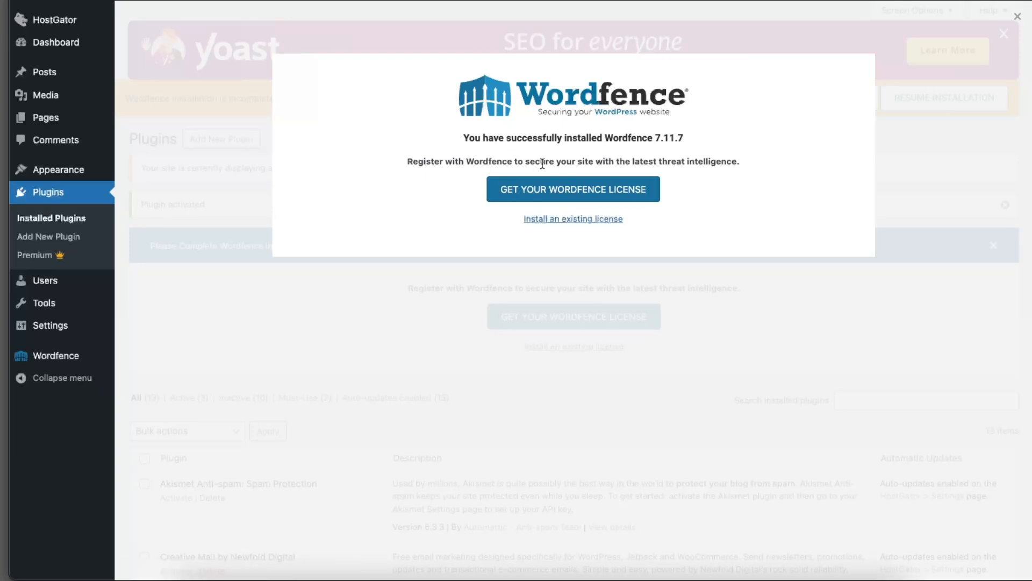
{"action": "left_click_drag", "start_coordinate": [461, 161], "coordinate": [751, 166]}
{"action": "left_click", "coordinate": [724, 167]}
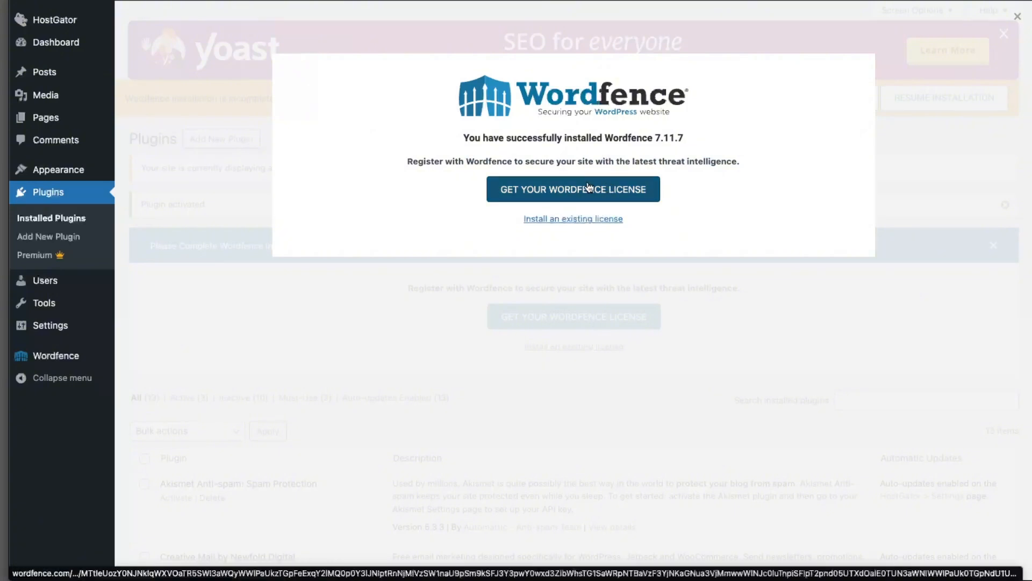
Start the AI website builder of Starter Templates, compare the pricing plans and choose the Free plan.
{"action": "left_click", "coordinate": [98, 176]}
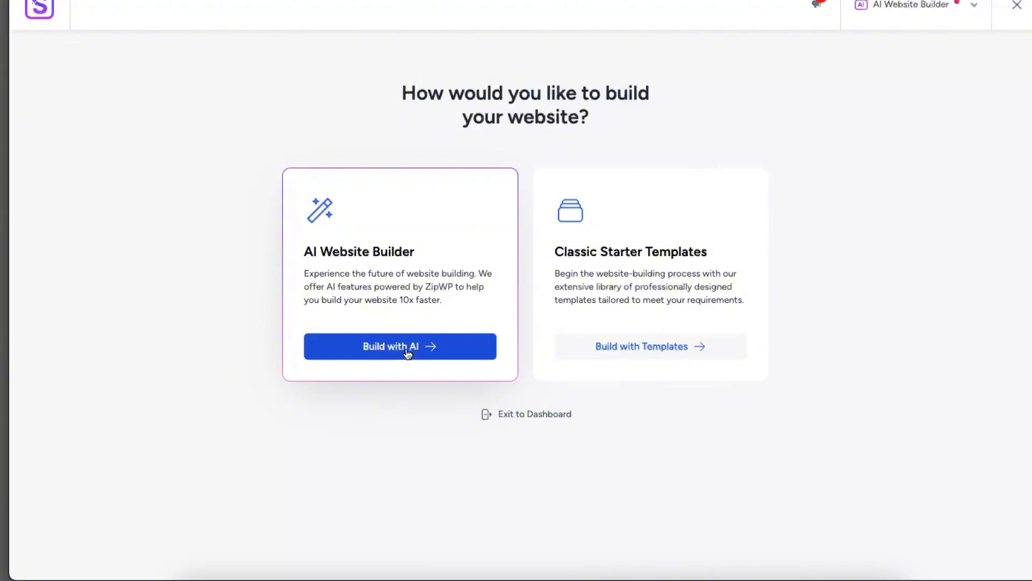
{"action": "left_click", "coordinate": [372, 336]}
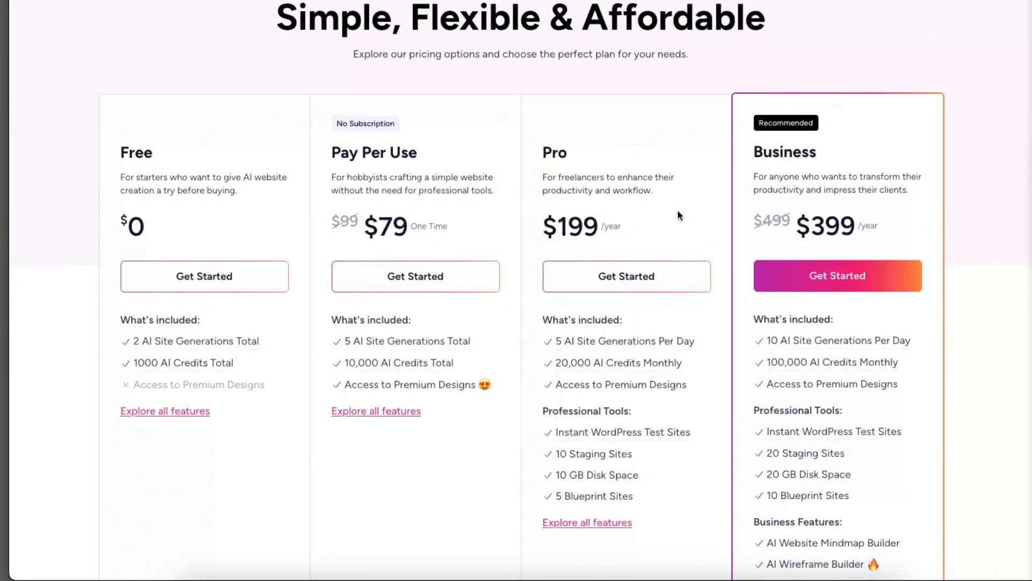
{"action": "scroll", "coordinate": [678, 210], "scroll_direction": "down", "scroll_amount": 1}
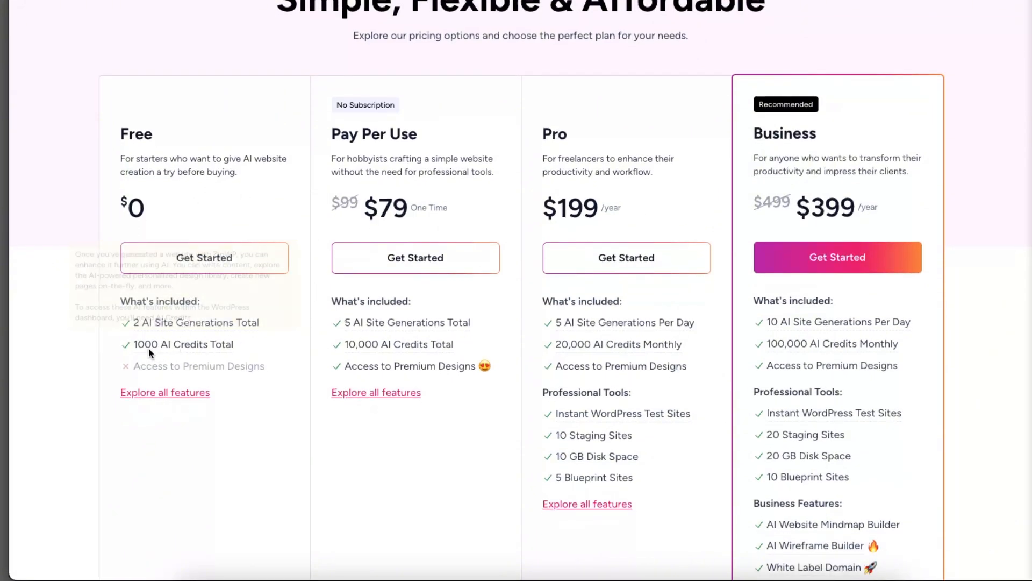
{"action": "mouse_move", "coordinate": [155, 347]}
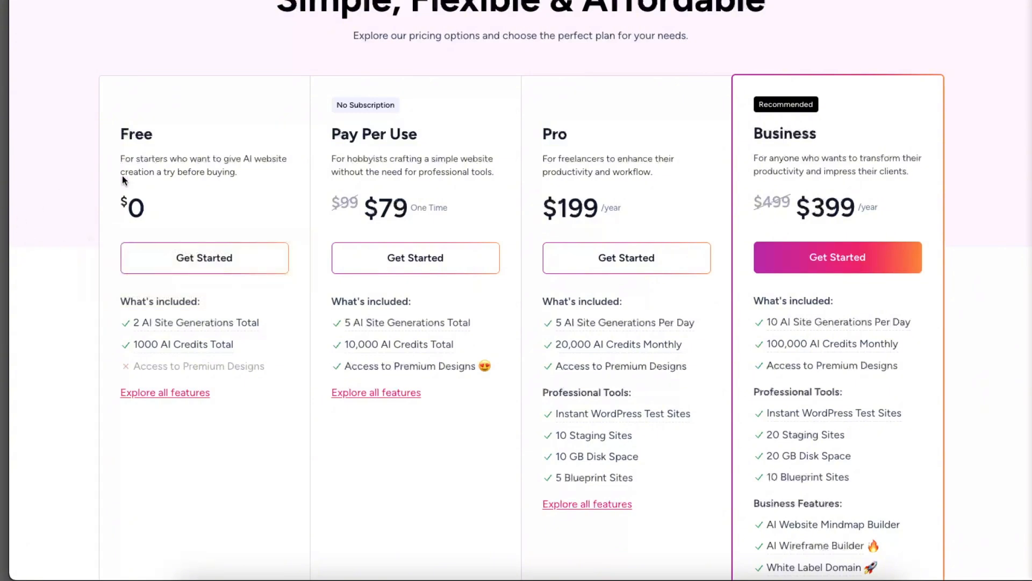
{"action": "left_click", "coordinate": [211, 256]}
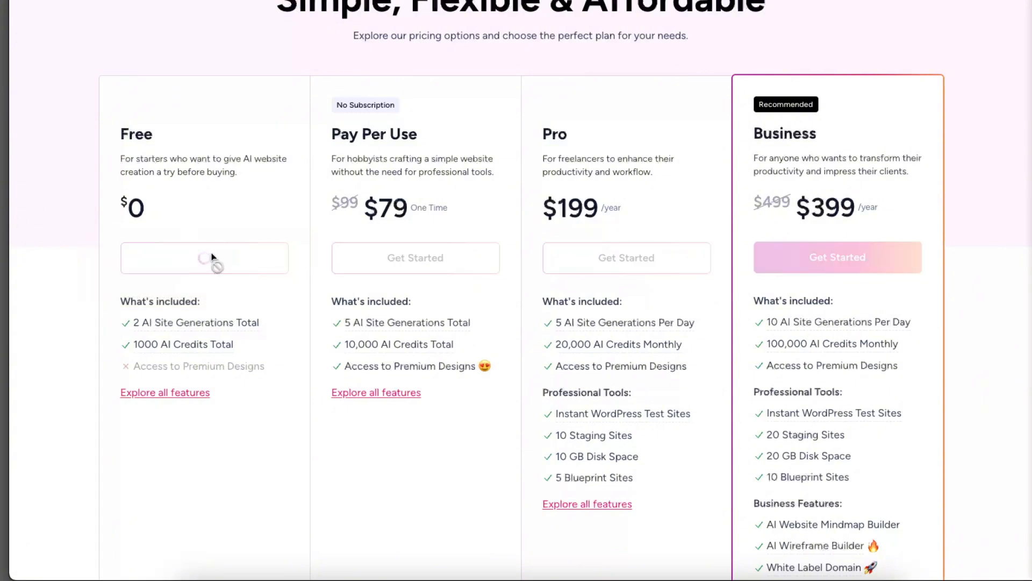
Name the website "Solve Storm YT", set it as a website for an Entrepreneur and continue to the description.
{"action": "type", "text": "o"}
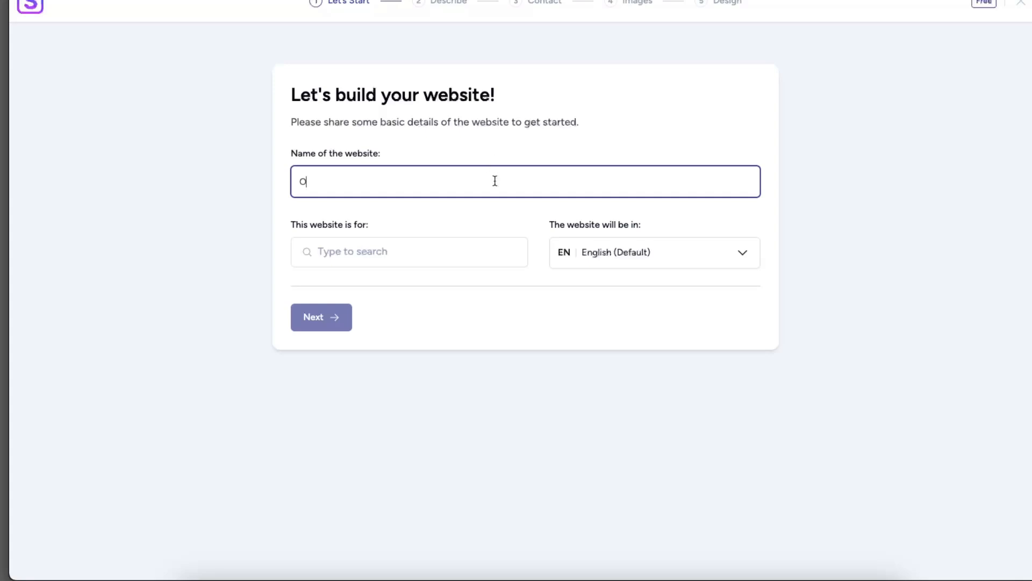
{"action": "key", "text": "BackSpace"}
{"action": "type", "text": "Solve Storm YT"}
{"action": "left_click", "coordinate": [490, 254]}
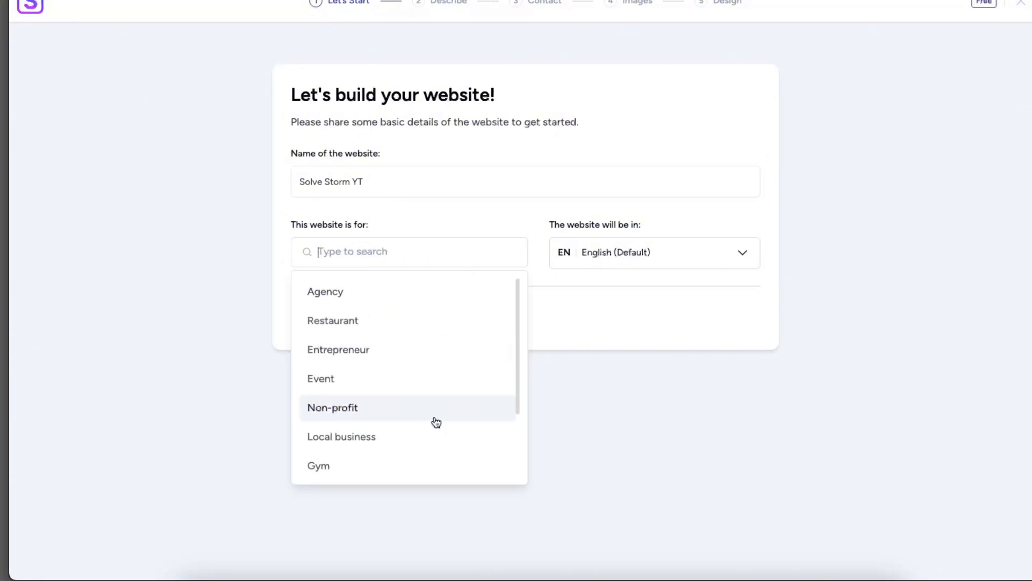
{"action": "left_click", "coordinate": [357, 351]}
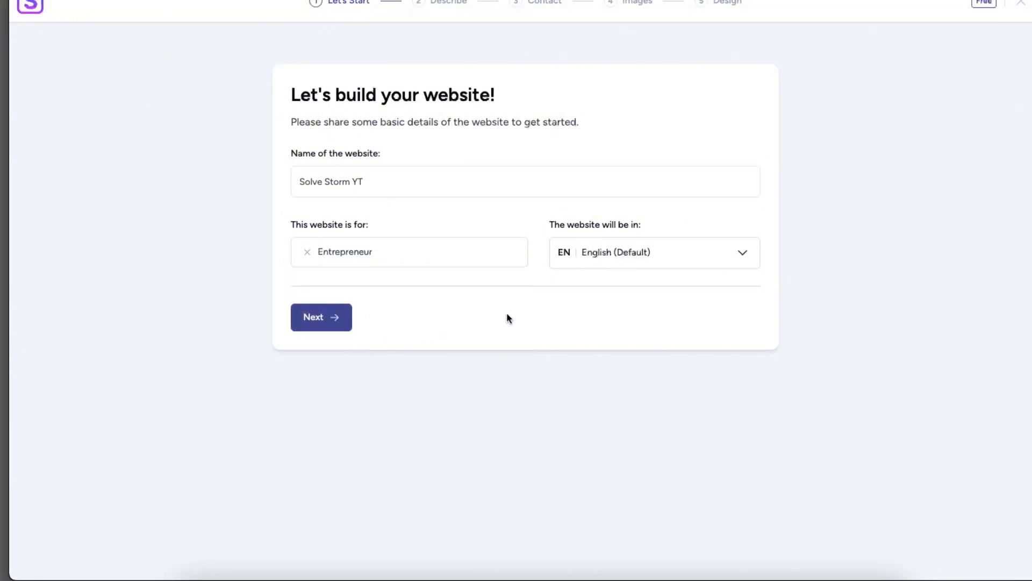
{"action": "left_click", "coordinate": [299, 329]}
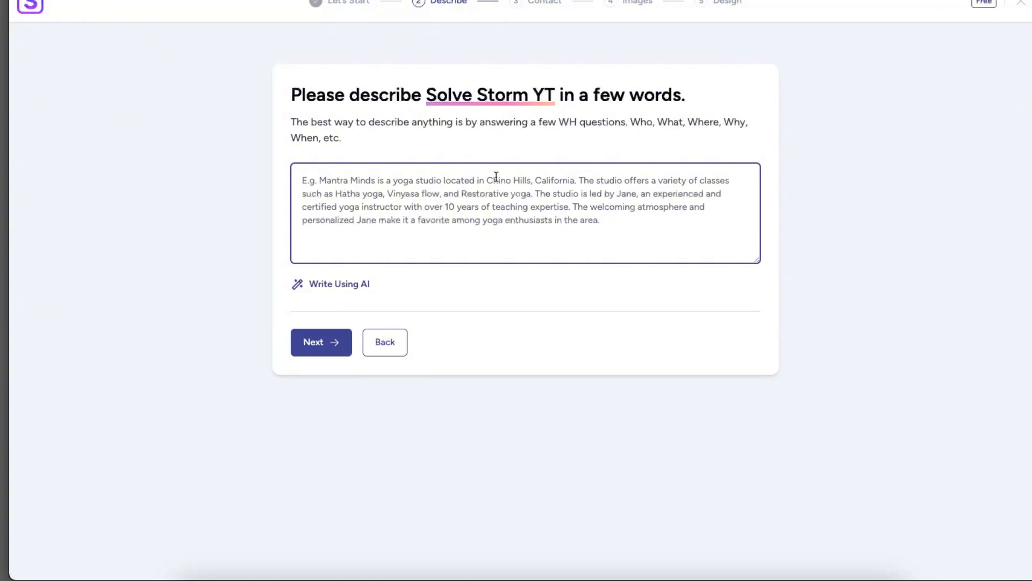
{"action": "left_click", "coordinate": [356, 285]}
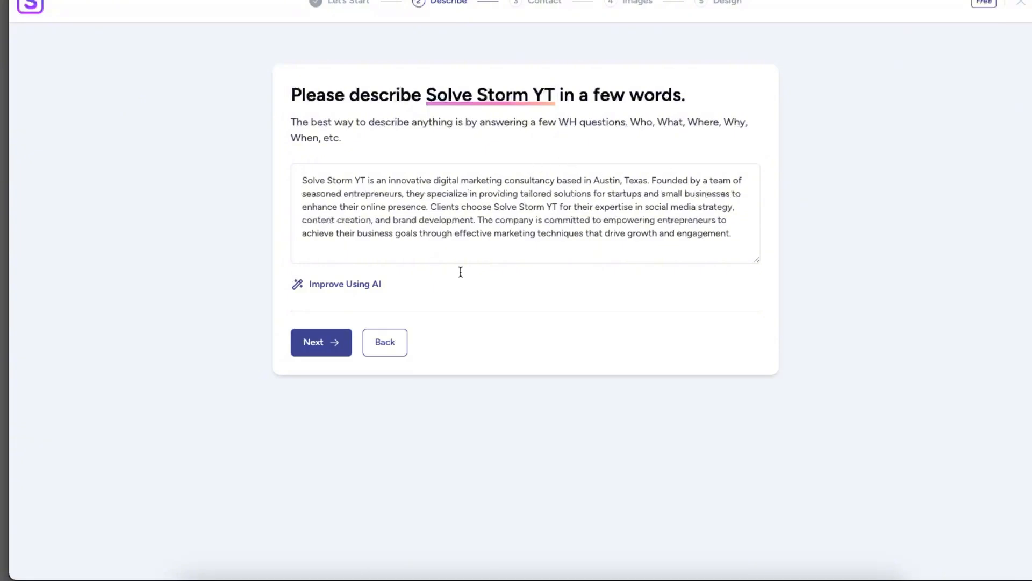
{"action": "left_click", "coordinate": [334, 350]}
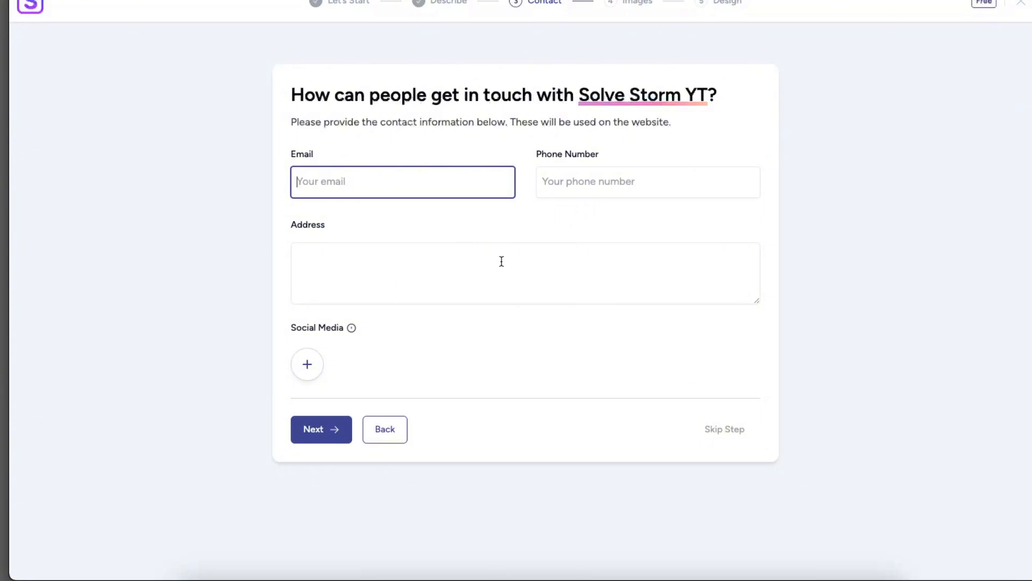
{"action": "left_click", "coordinate": [307, 365]}
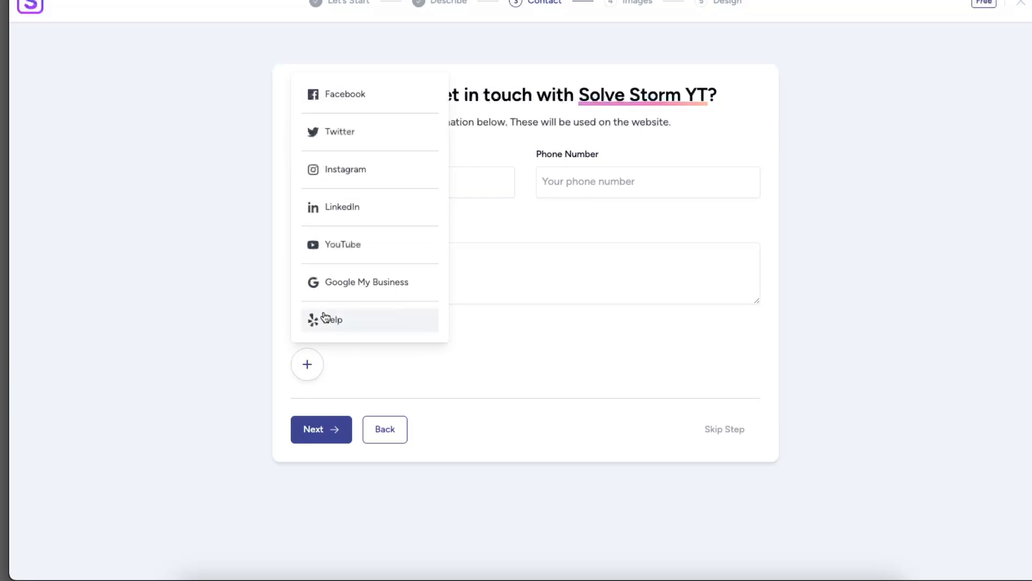
{"action": "left_click", "coordinate": [338, 247]}
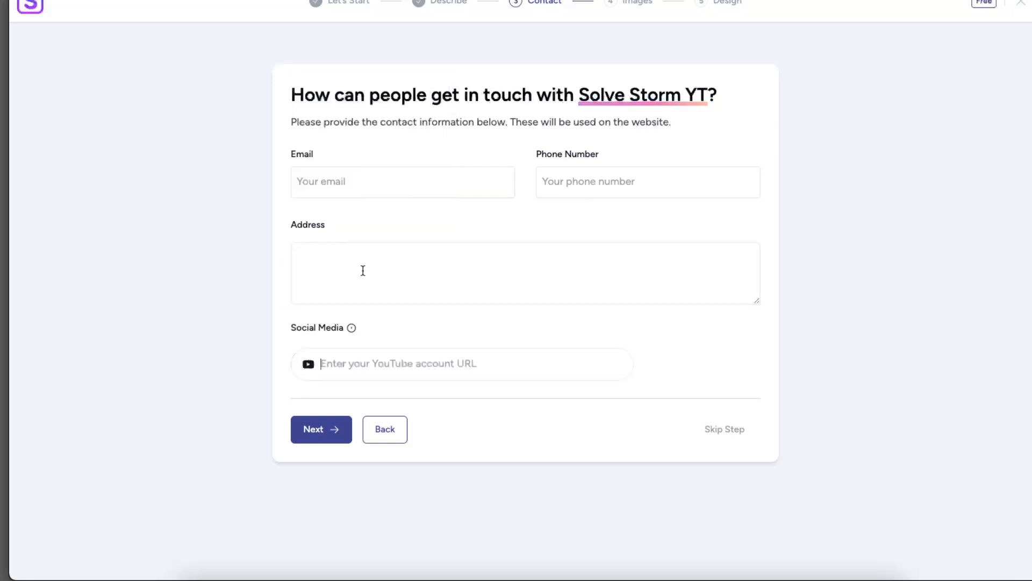
{"action": "left_click", "coordinate": [516, 359]}
{"action": "type", "text": "https://www.youtube.com/@SolveStorm"}
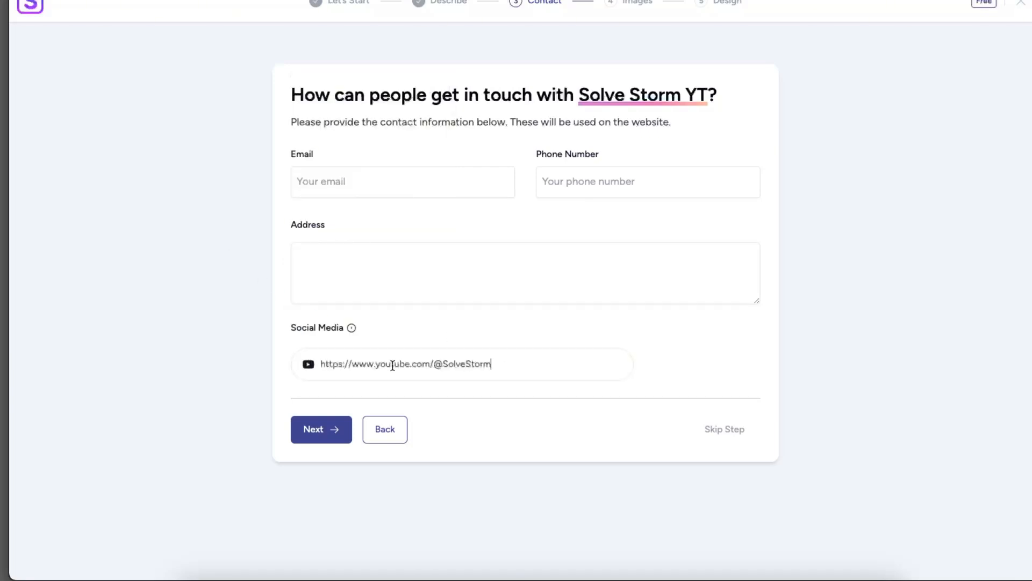
{"action": "left_click", "coordinate": [338, 430]}
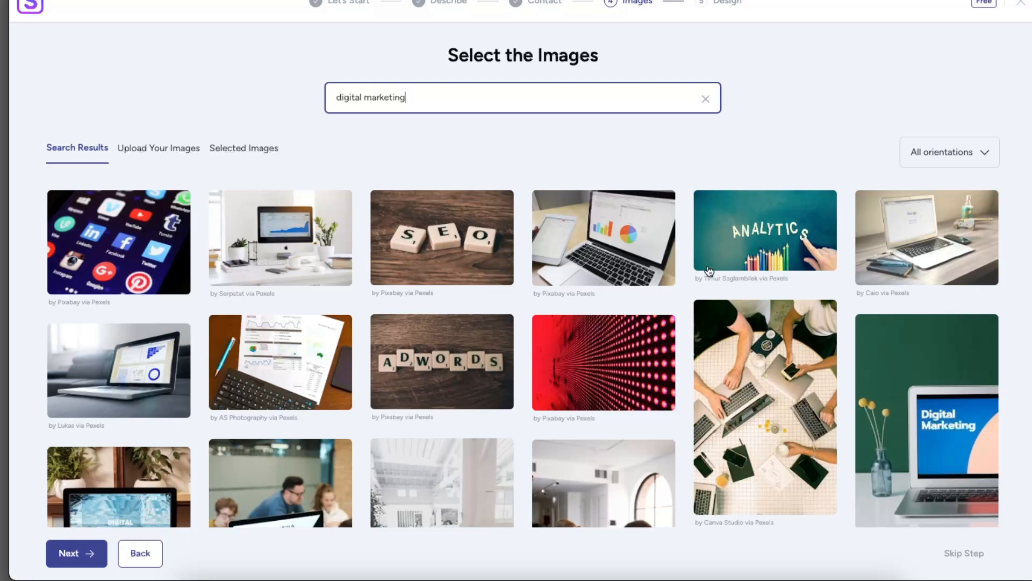
Select five images from the "digital marketing" results, including the desk monitor and the team at a computer screen, and continue to the designs.
{"action": "left_click", "coordinate": [177, 108]}
{"action": "left_click", "coordinate": [289, 253]}
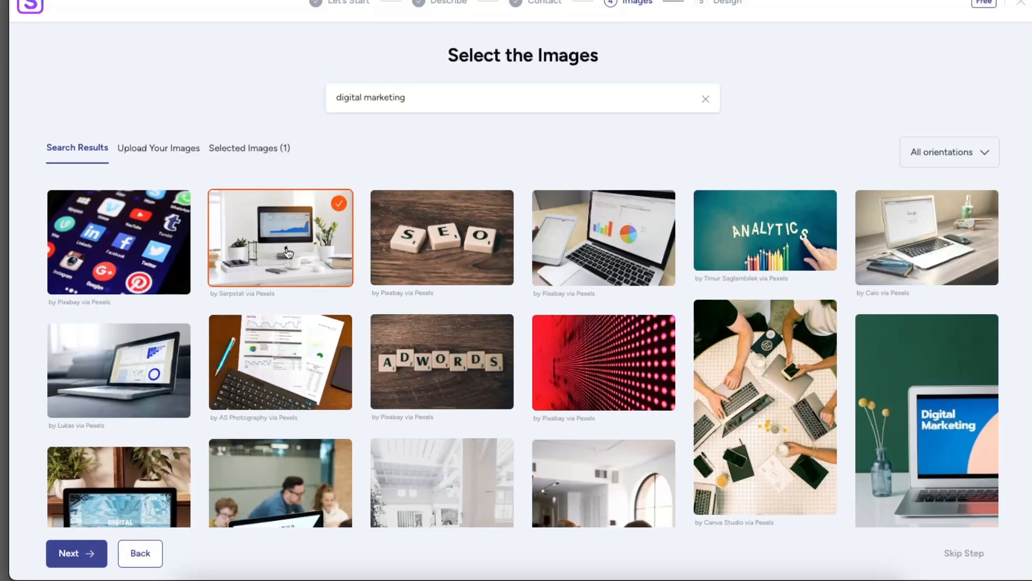
{"action": "scroll", "coordinate": [832, 266], "scroll_direction": "down", "scroll_amount": 5}
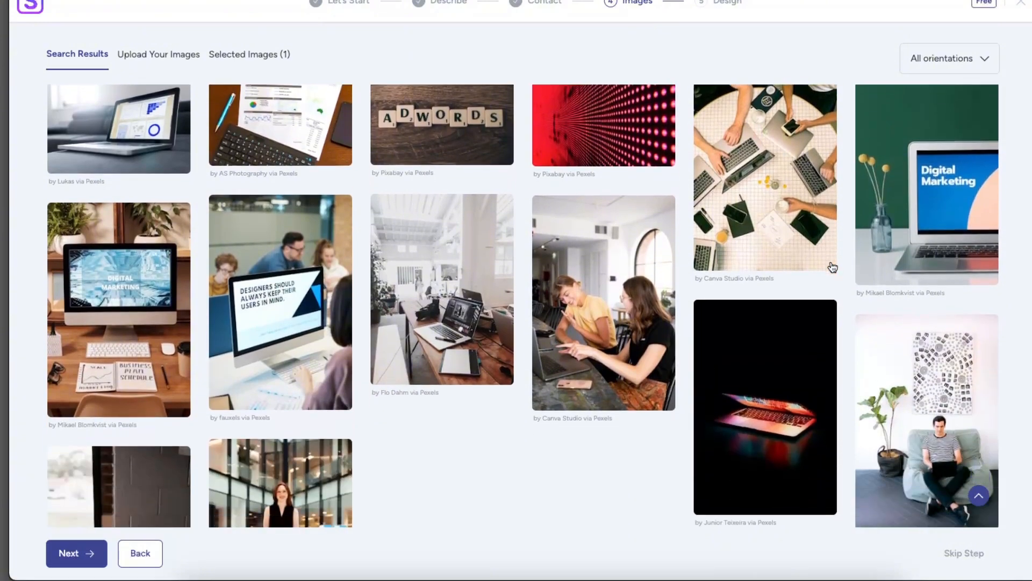
{"action": "scroll", "coordinate": [833, 267], "scroll_direction": "down", "scroll_amount": 1}
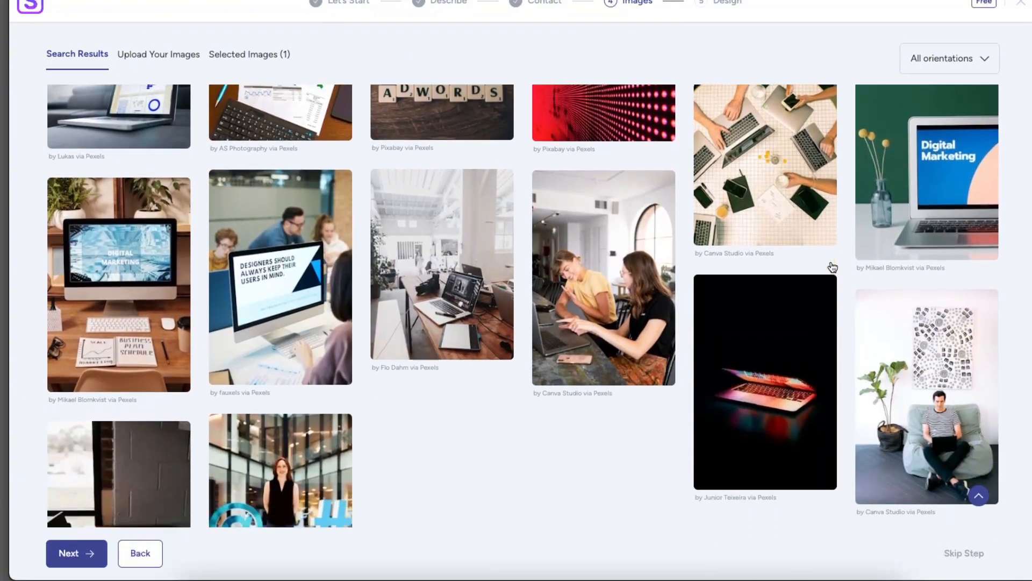
{"action": "left_click", "coordinate": [240, 294]}
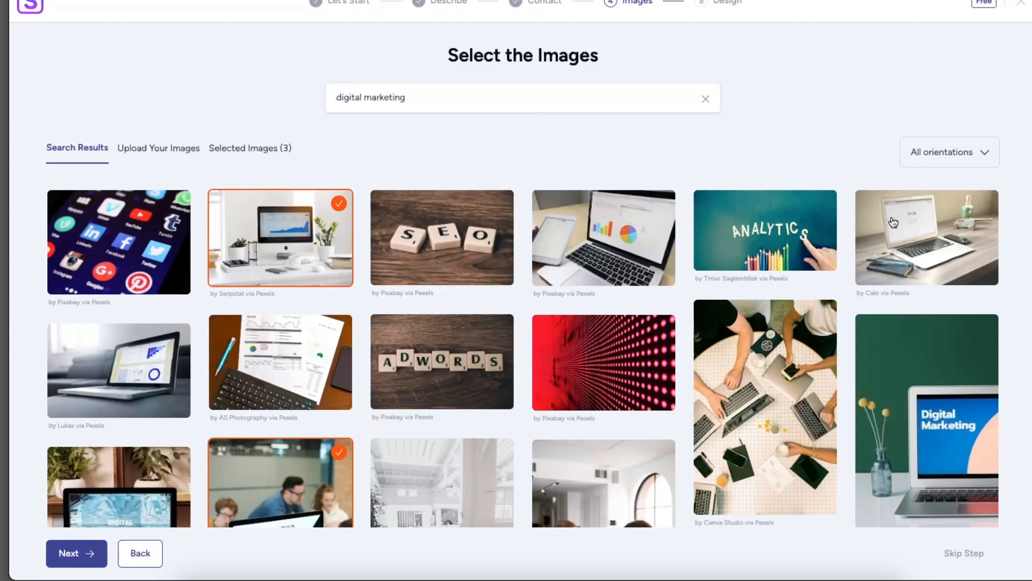
{"action": "scroll", "coordinate": [850, 466], "scroll_direction": "down", "scroll_amount": 15}
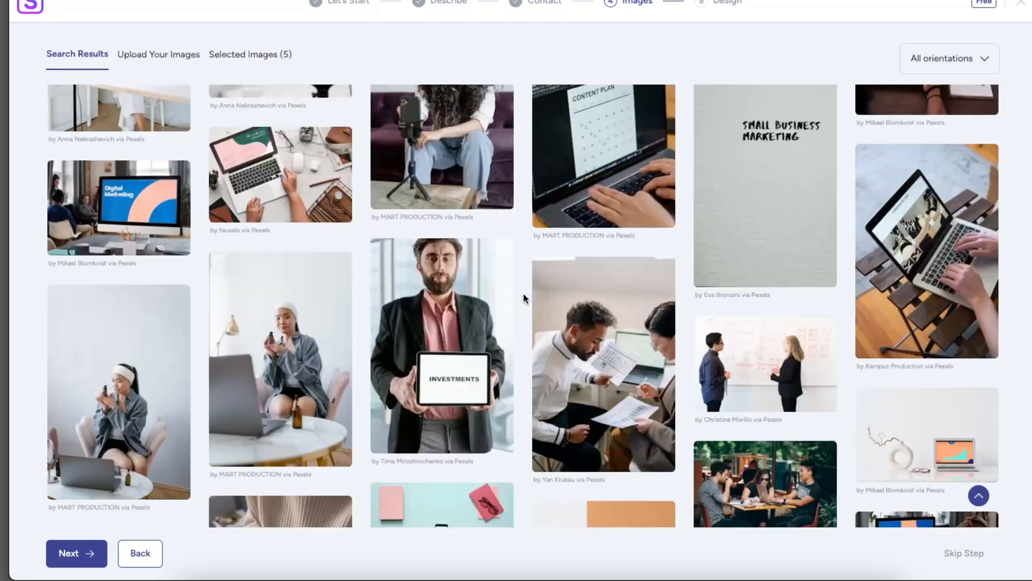
{"action": "left_click", "coordinate": [86, 553]}
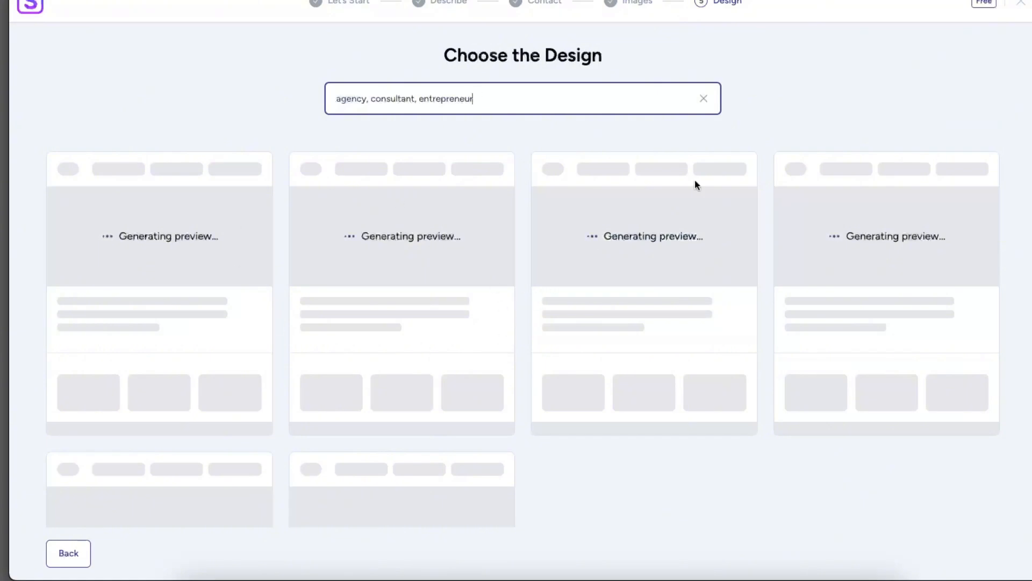
{"action": "left_click", "coordinate": [821, 104]}
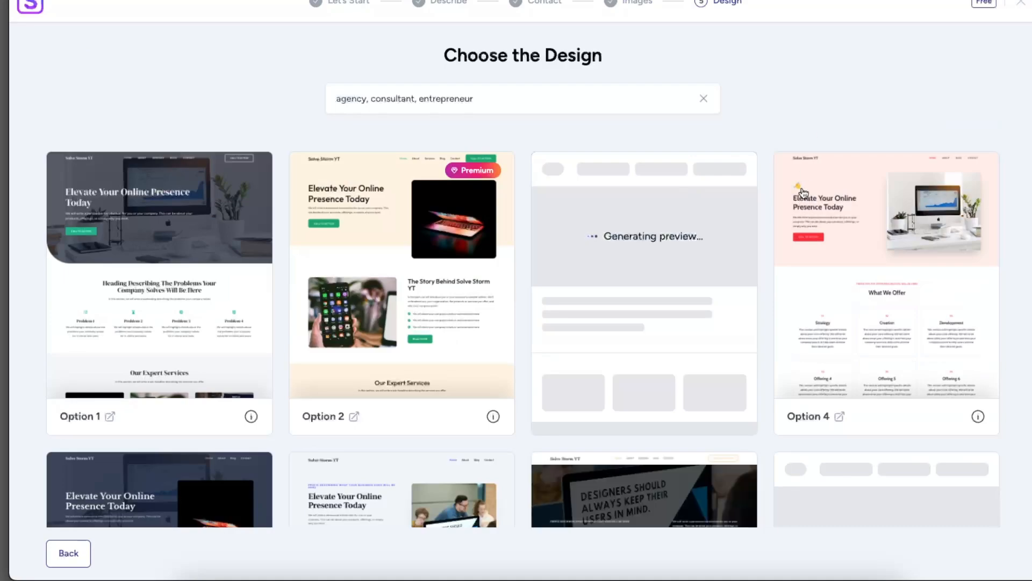
Browse the website designs, choose Option 1 and review the sections of its preview from the hero to the footer.
{"action": "scroll", "coordinate": [886, 119], "scroll_direction": "down", "scroll_amount": 10}
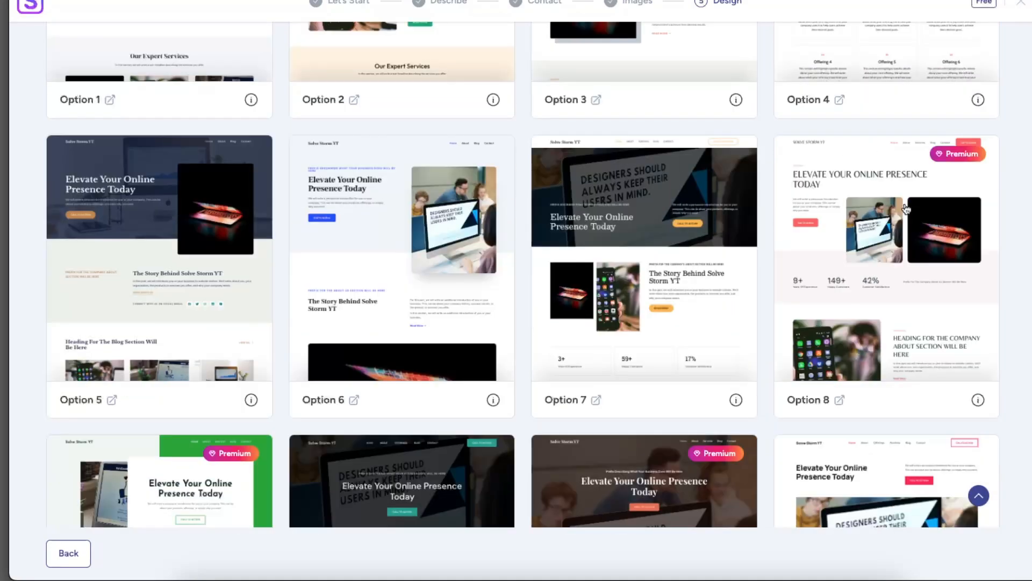
{"action": "scroll", "coordinate": [907, 209], "scroll_direction": "down", "scroll_amount": 8}
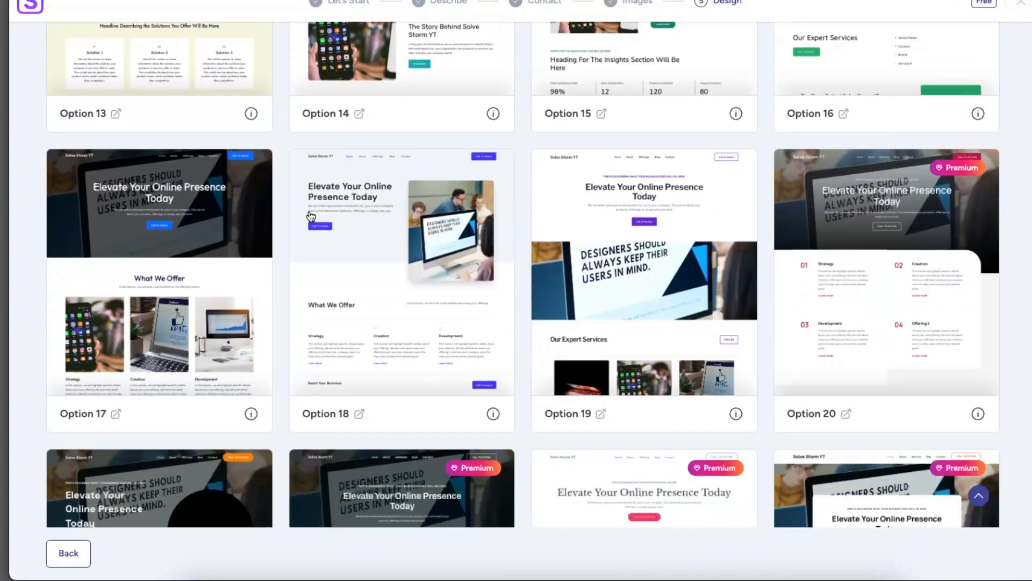
{"action": "scroll", "coordinate": [314, 221], "scroll_direction": "up", "scroll_amount": 20}
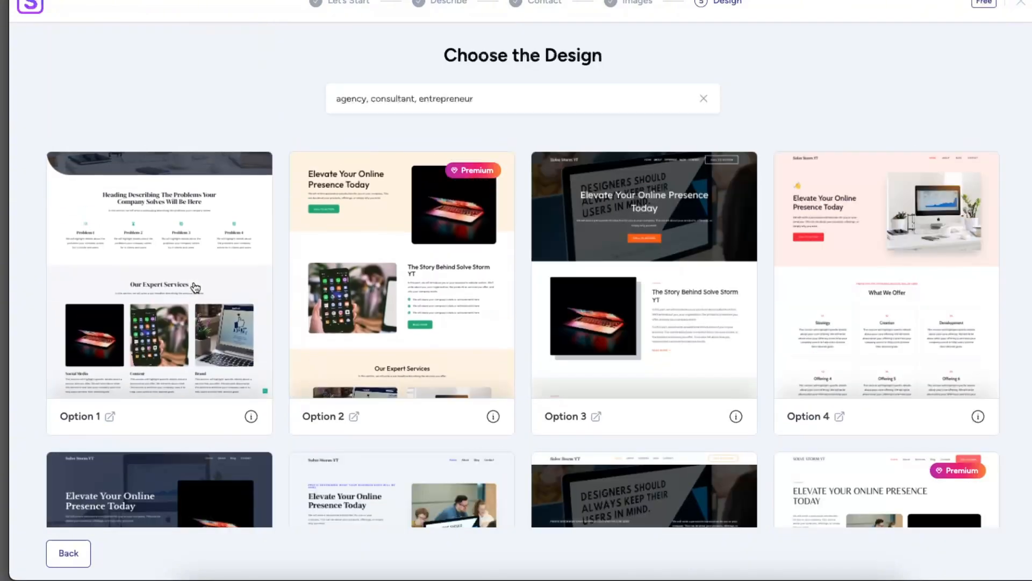
{"action": "left_click", "coordinate": [166, 331]}
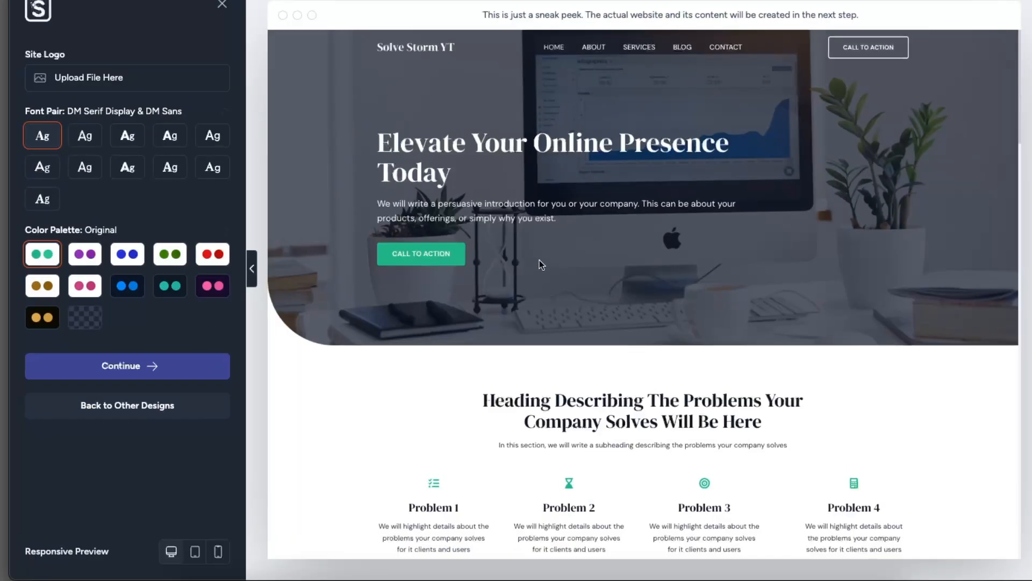
{"action": "scroll", "coordinate": [541, 262], "scroll_direction": "down", "scroll_amount": 4}
{"action": "scroll", "coordinate": [835, 366], "scroll_direction": "down", "scroll_amount": 10}
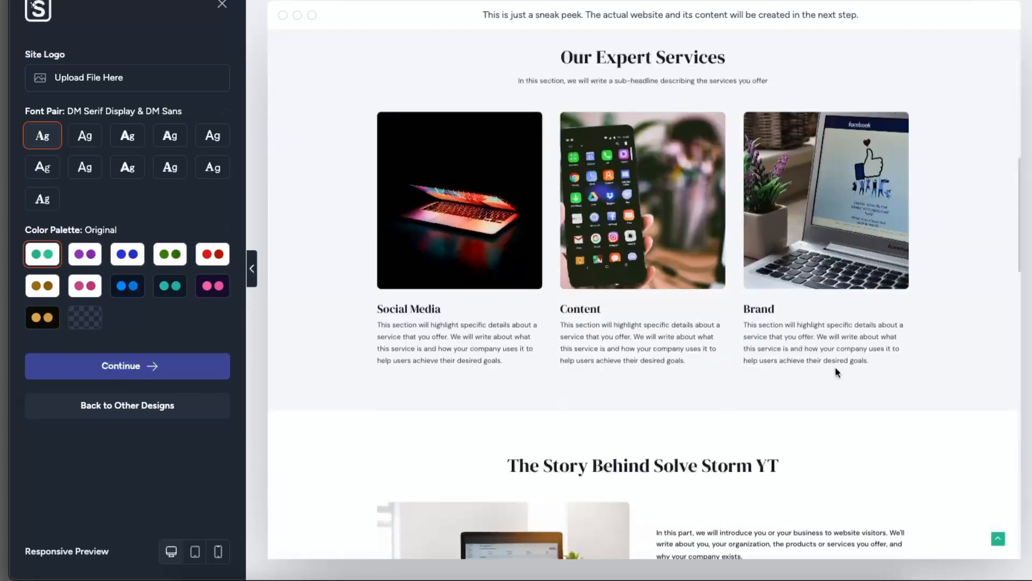
{"action": "scroll", "coordinate": [616, 345], "scroll_direction": "down", "scroll_amount": 15}
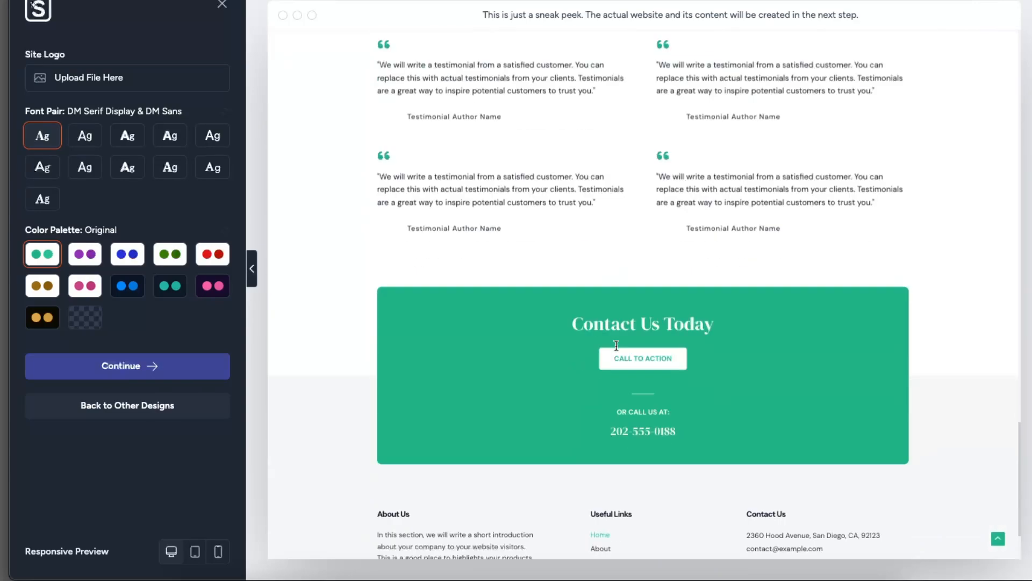
{"action": "scroll", "coordinate": [616, 349], "scroll_direction": "up", "scroll_amount": 20}
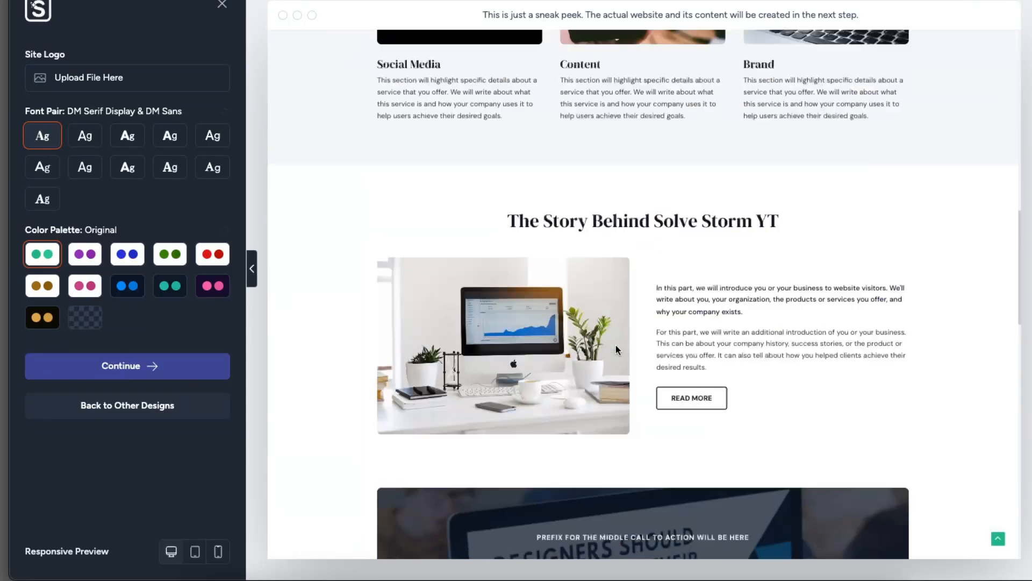